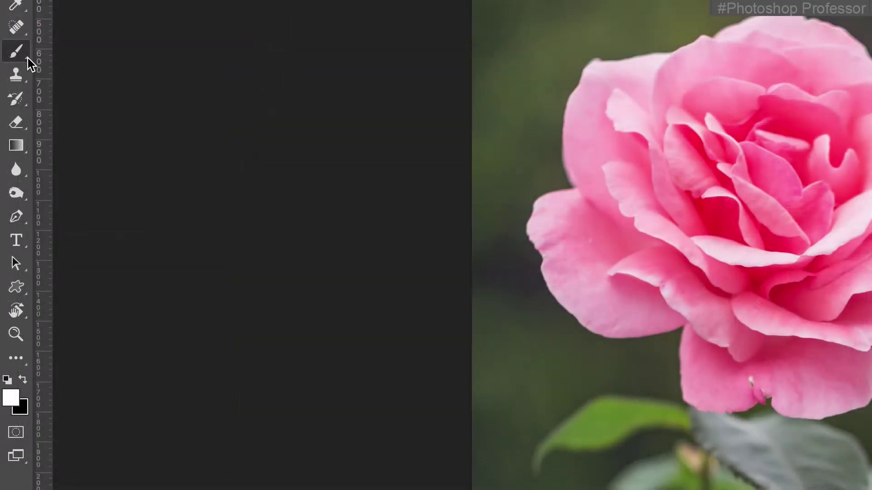
Switch from the Dodge tool to the Brush tool
{"action": "left_click", "coordinate": [12, 151]}
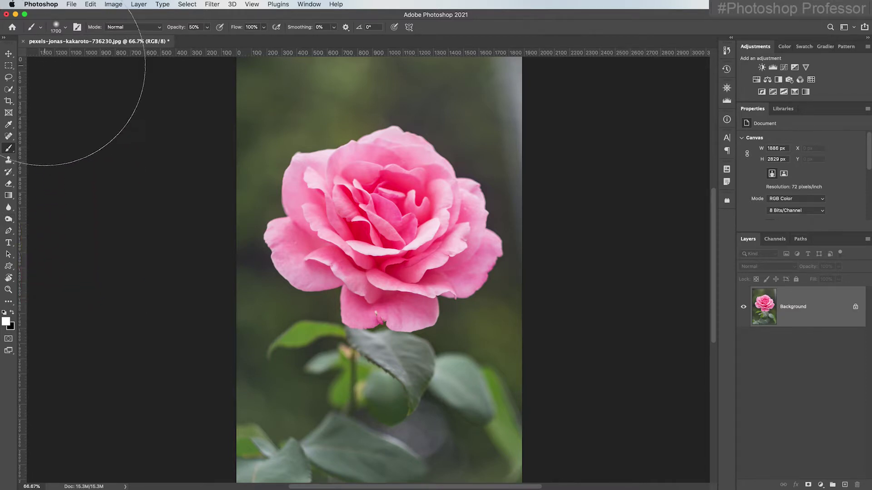
Resize the brush to about 88 px in the Brush Preset picker
{"action": "left_click", "coordinate": [58, 30]}
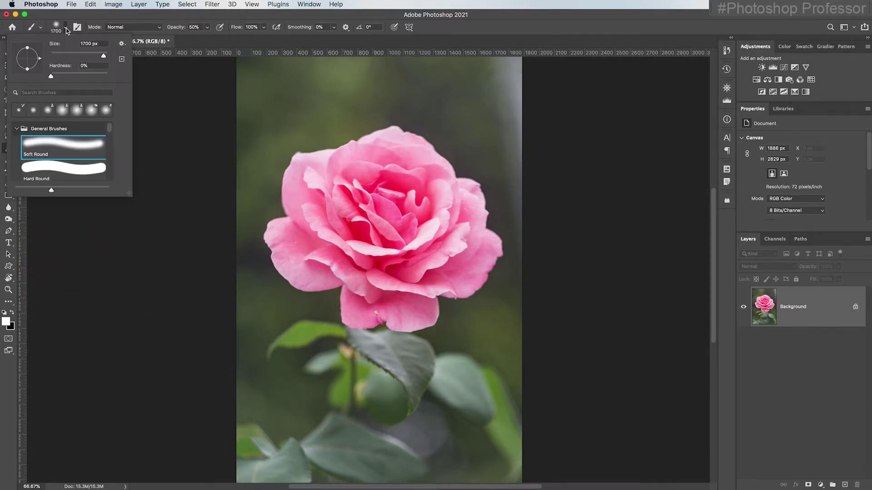
{"action": "left_click", "coordinate": [190, 114]}
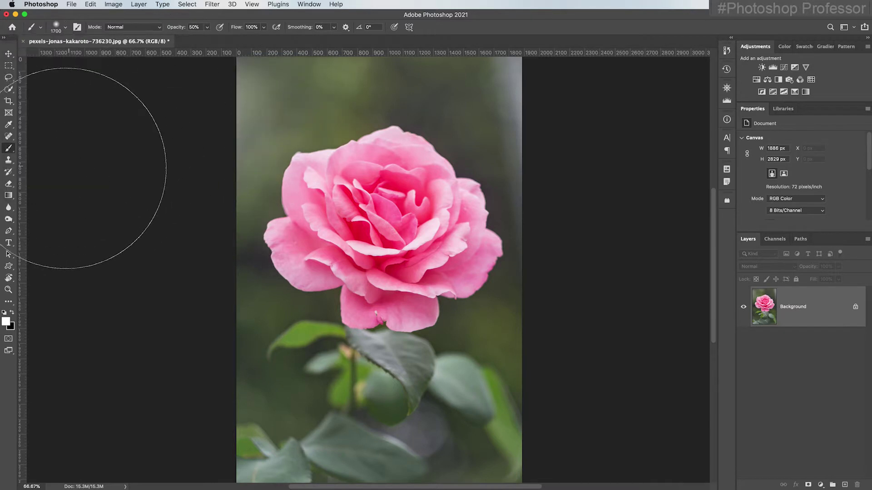
{"action": "left_click", "coordinate": [65, 29]}
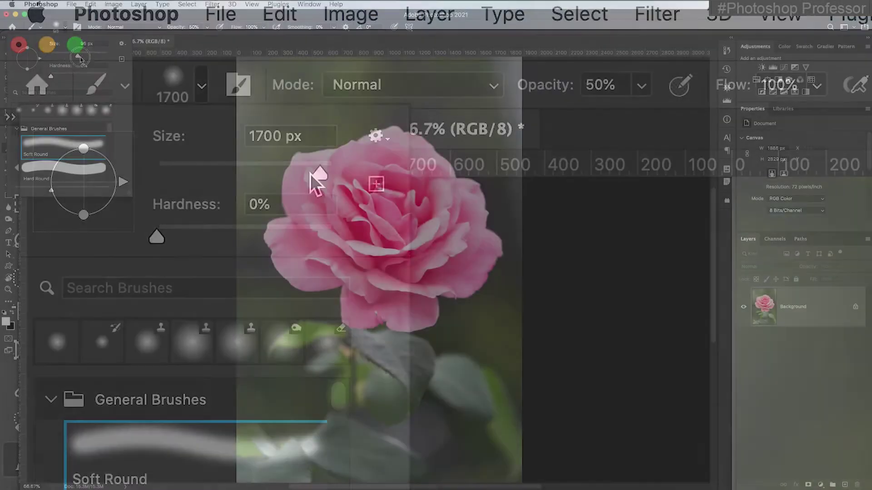
{"action": "mouse_move", "coordinate": [319, 174]}
{"action": "left_mouse_down"}
{"action": "mouse_move", "coordinate": [289, 184]}
{"action": "mouse_move", "coordinate": [193, 186]}
{"action": "left_mouse_up"}
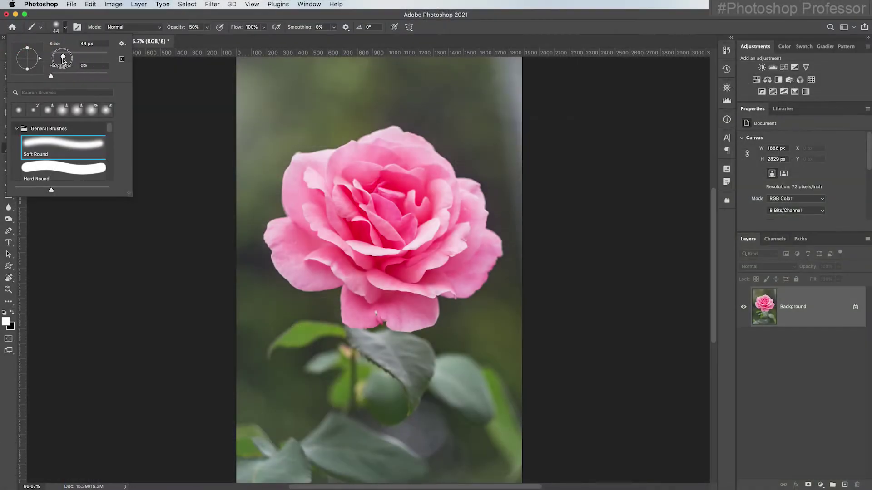
{"action": "mouse_move", "coordinate": [63, 59]}
{"action": "left_mouse_down"}
{"action": "mouse_move", "coordinate": [98, 59]}
{"action": "mouse_move", "coordinate": [70, 59]}
{"action": "mouse_move", "coordinate": [134, 79]}
{"action": "left_mouse_up"}
{"action": "left_click", "coordinate": [206, 81]}
Raise brush opacity to 100% and paint a white vertical stroke above the rose's left side
{"action": "left_click_drag", "start_coordinate": [175, 28], "coordinate": [270, 35]}
{"action": "left_click", "coordinate": [208, 27]}
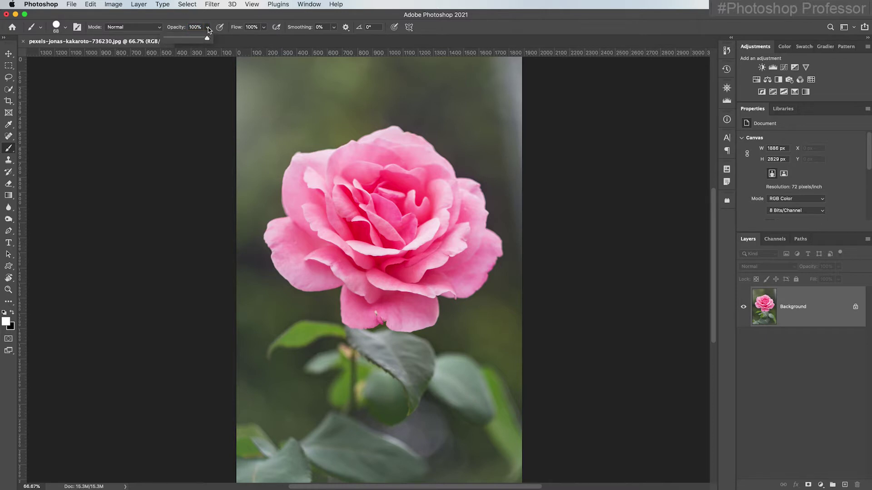
{"action": "mouse_move", "coordinate": [207, 40]}
{"action": "left_mouse_down"}
{"action": "mouse_move", "coordinate": [166, 39]}
{"action": "mouse_move", "coordinate": [220, 39]}
{"action": "left_mouse_up"}
{"action": "left_click_drag", "start_coordinate": [253, 68], "coordinate": [251, 190]}
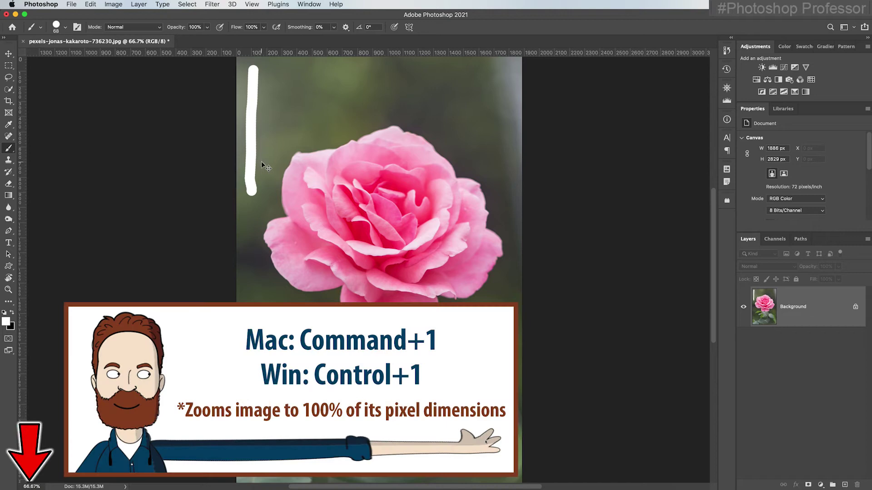
View the image at 100% and paint two more hard white vertical strokes
{"action": "key", "text": "super+1"}
{"action": "key", "text": "space"}
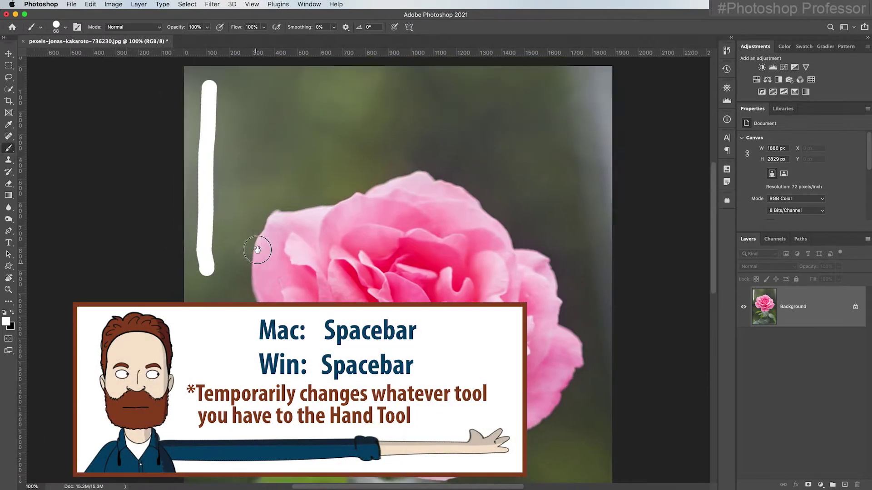
{"action": "left_click_drag", "start_coordinate": [257, 249], "coordinate": [250, 226]}
{"action": "left_click_drag", "start_coordinate": [232, 81], "coordinate": [231, 274]}
{"action": "left_click_drag", "start_coordinate": [270, 79], "coordinate": [267, 284]}
Set brush hardness to 0% and paint five soft-edged white strokes across the top
{"action": "left_click", "coordinate": [66, 30]}
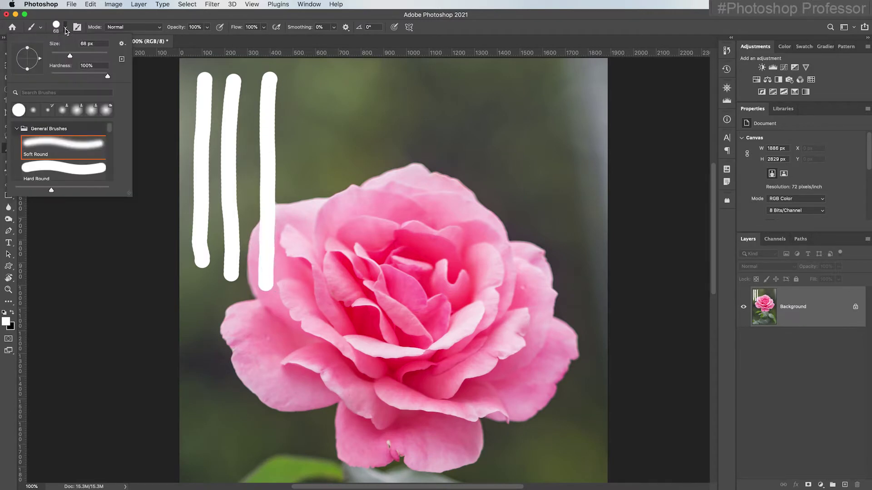
{"action": "left_click_drag", "start_coordinate": [107, 77], "coordinate": [46, 76]}
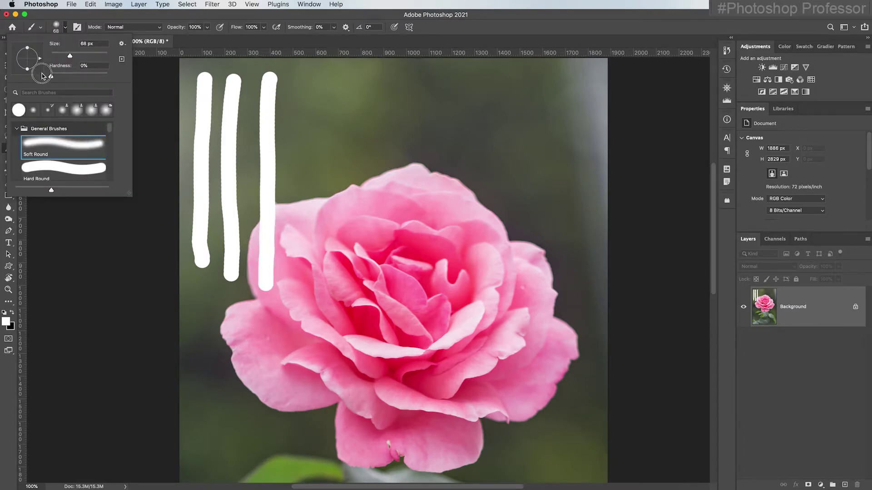
{"action": "mouse_move", "coordinate": [299, 78]}
{"action": "left_mouse_down"}
{"action": "mouse_move", "coordinate": [298, 211]}
{"action": "mouse_move", "coordinate": [310, 228]}
{"action": "left_mouse_up"}
{"action": "left_click_drag", "start_coordinate": [325, 76], "coordinate": [329, 200]}
{"action": "left_click_drag", "start_coordinate": [350, 71], "coordinate": [364, 184]}
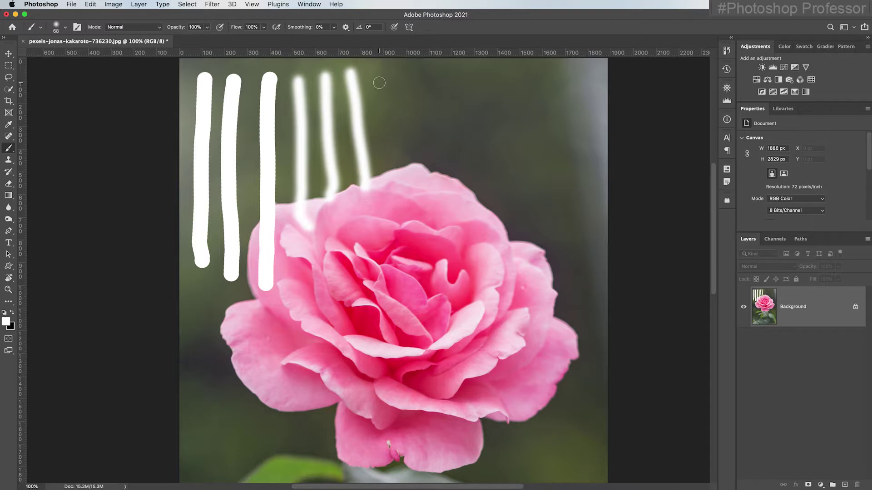
{"action": "left_click_drag", "start_coordinate": [380, 79], "coordinate": [396, 198]}
{"action": "left_click_drag", "start_coordinate": [414, 71], "coordinate": [423, 187]}
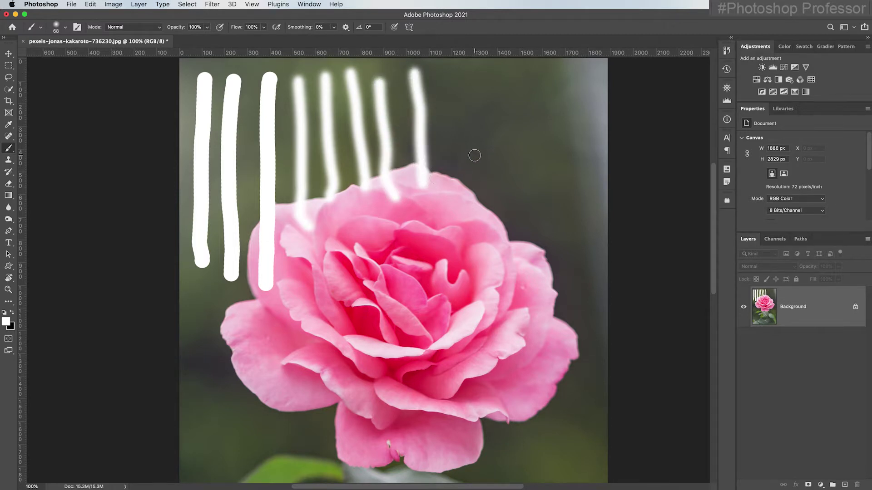
Enlarge the brush to 284 px and paint wide strokes, soft then at 100% hardness
{"action": "left_click", "coordinate": [63, 28]}
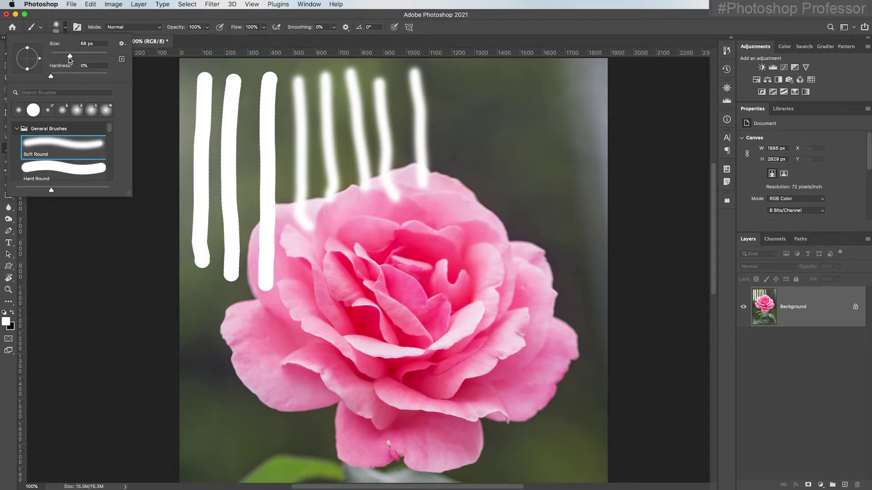
{"action": "left_click_drag", "start_coordinate": [70, 59], "coordinate": [96, 58]}
{"action": "left_click_drag", "start_coordinate": [498, 89], "coordinate": [501, 264]}
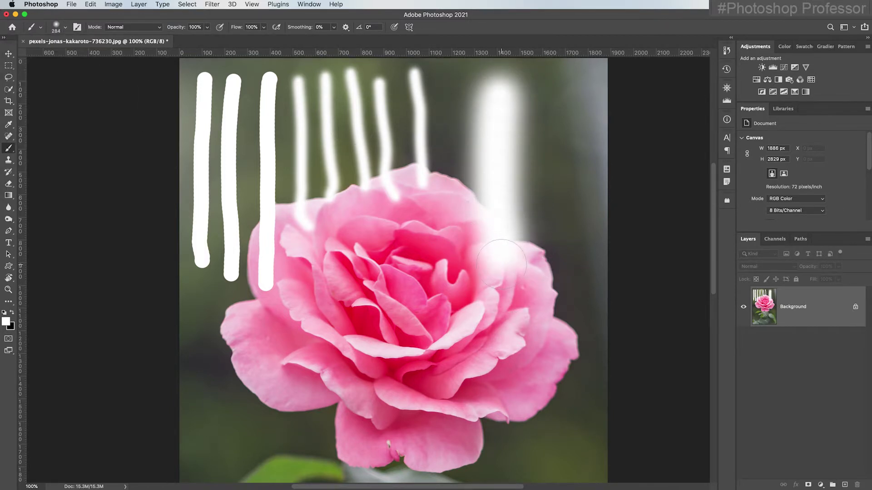
{"action": "left_click", "coordinate": [65, 28]}
{"action": "left_click_drag", "start_coordinate": [52, 75], "coordinate": [156, 83]}
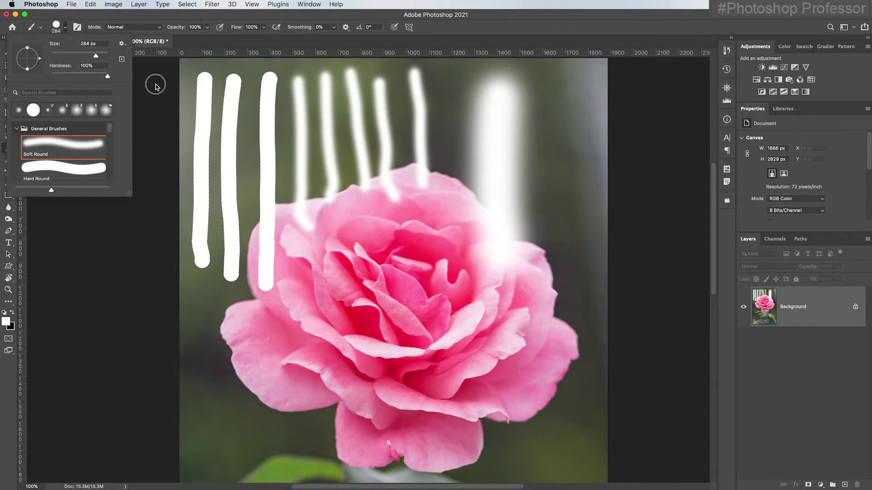
{"action": "left_click_drag", "start_coordinate": [564, 94], "coordinate": [574, 326]}
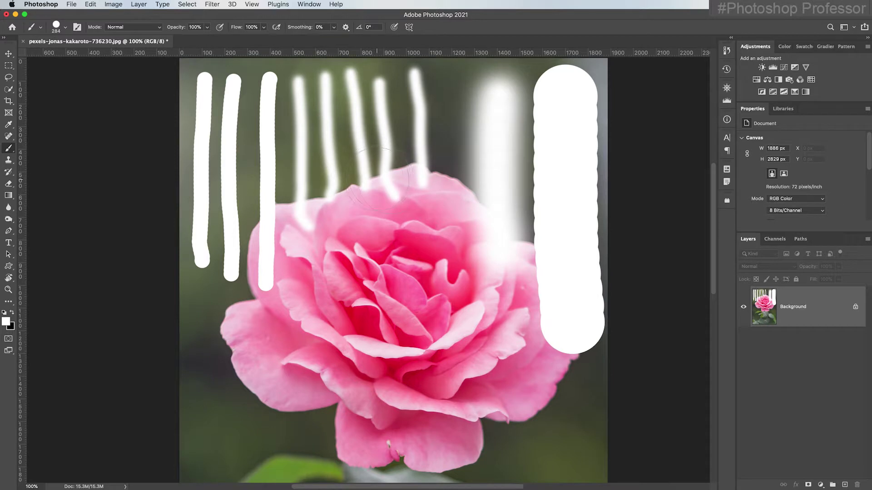
{"action": "left_click", "coordinate": [71, 6]}
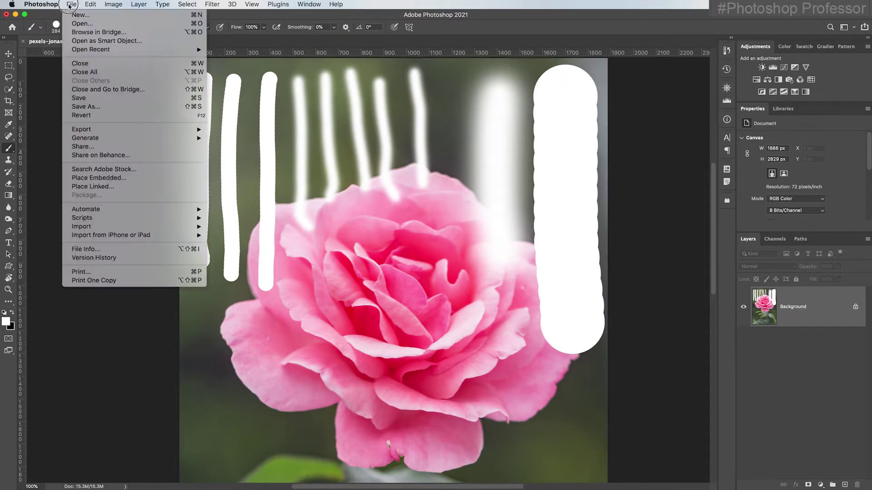
Revert the image to discard the white test strokes and recheck the brush settings
{"action": "left_click", "coordinate": [97, 116]}
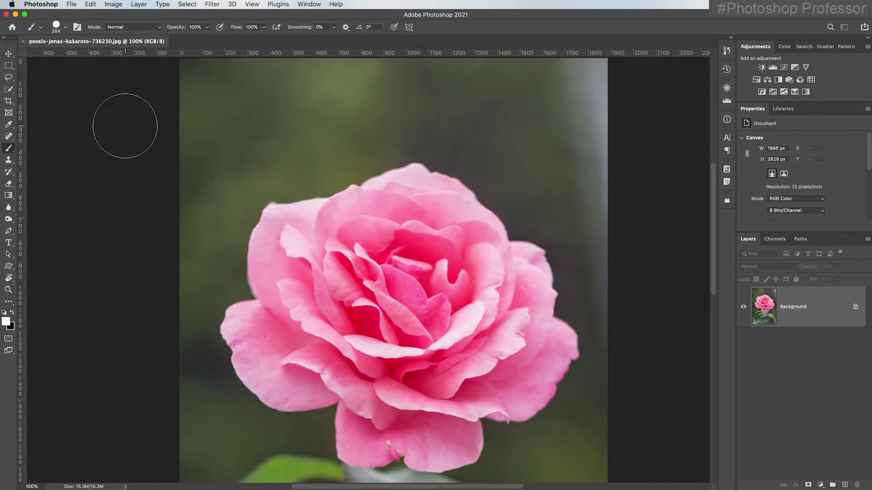
{"action": "left_click", "coordinate": [66, 28]}
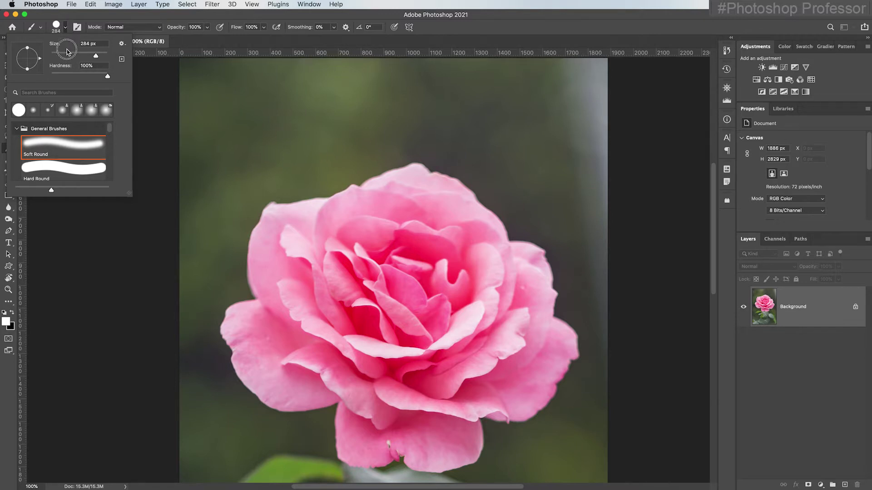
{"action": "left_click", "coordinate": [192, 44]}
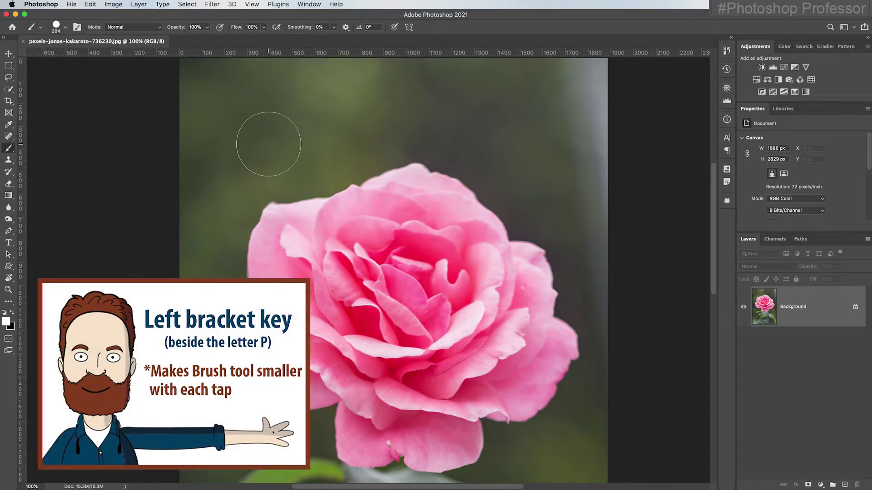
Paint white test strokes at bracket-key brush sizes down to 70 px, then revert again
{"action": "key", "text": "bracketleft"}
{"action": "key", "text": "bracketleft"}
{"action": "key", "text": "bracketleft"}
{"action": "key", "text": "bracketleft"}
{"action": "key", "text": "bracketleft"}
{"action": "key", "text": "bracketleft"}
{"action": "key", "text": "bracketleft"}
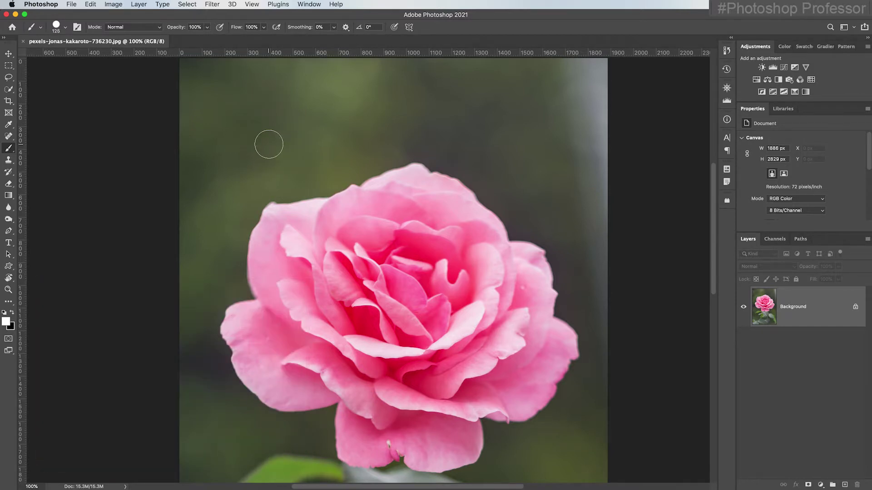
{"action": "left_click", "coordinate": [268, 145]}
{"action": "left_click_drag", "start_coordinate": [269, 144], "coordinate": [269, 255]}
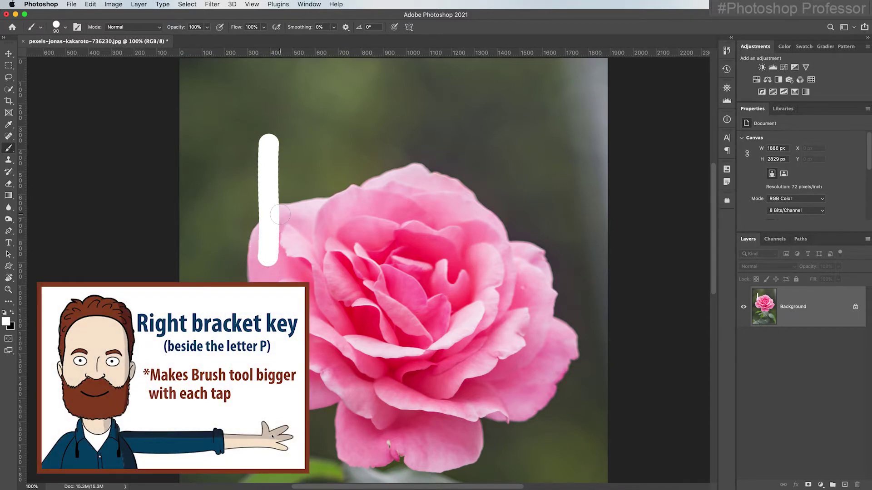
{"action": "key", "text": "bracketright"}
{"action": "key", "text": "bracketright"}
{"action": "key", "text": "bracketright"}
{"action": "key", "text": "bracketright"}
{"action": "key", "text": "bracketright"}
{"action": "key", "text": "bracketright"}
{"action": "key", "text": "bracketright"}
{"action": "key", "text": "bracketright"}
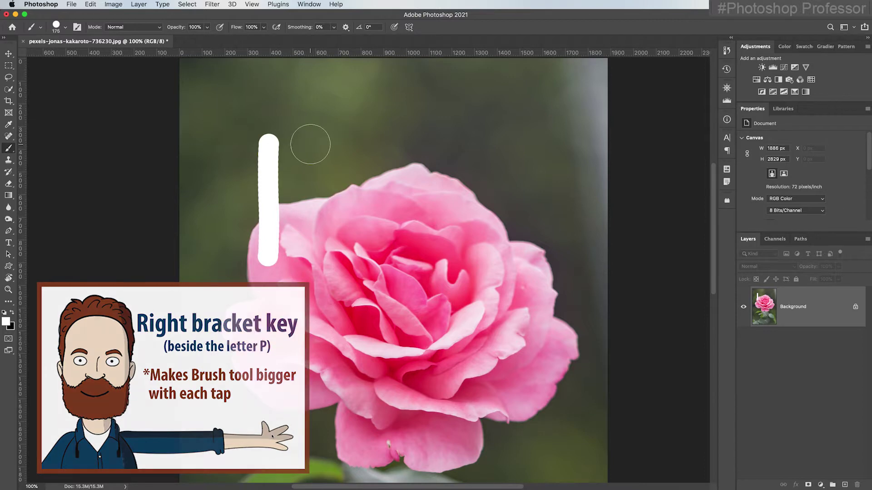
{"action": "left_click_drag", "start_coordinate": [337, 137], "coordinate": [345, 269]}
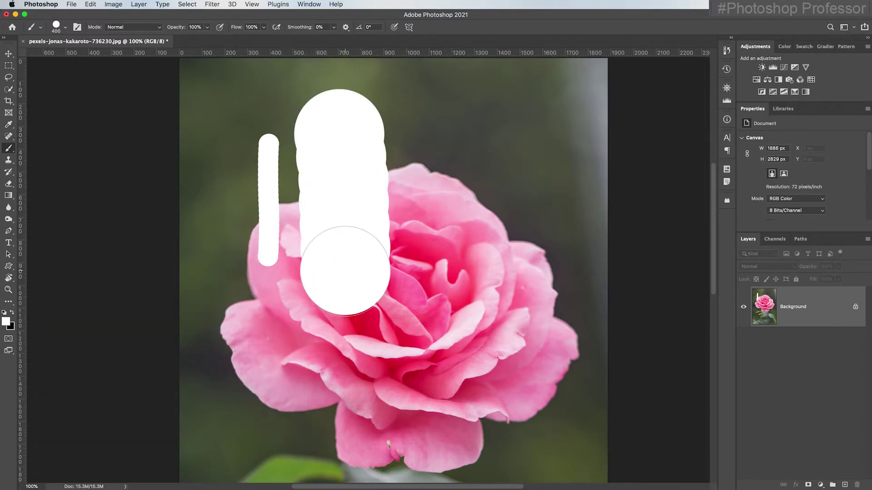
{"action": "key", "text": "bracketleft"}
{"action": "key", "text": "bracketleft"}
{"action": "key", "text": "bracketleft"}
{"action": "key", "text": "bracketleft"}
{"action": "key", "text": "bracketleft"}
{"action": "key", "text": "bracketleft"}
{"action": "key", "text": "bracketleft"}
{"action": "key", "text": "bracketleft"}
{"action": "key", "text": "bracketleft"}
{"action": "key", "text": "bracketleft"}
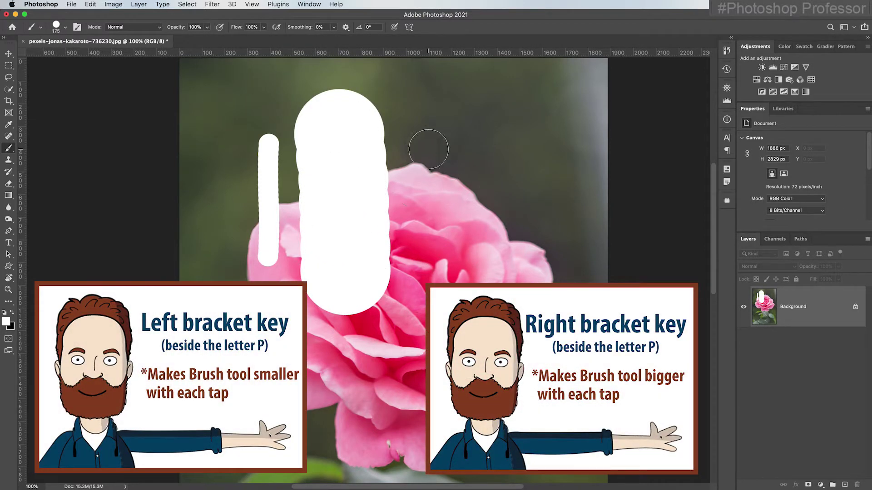
{"action": "left_click_drag", "start_coordinate": [424, 111], "coordinate": [415, 312]}
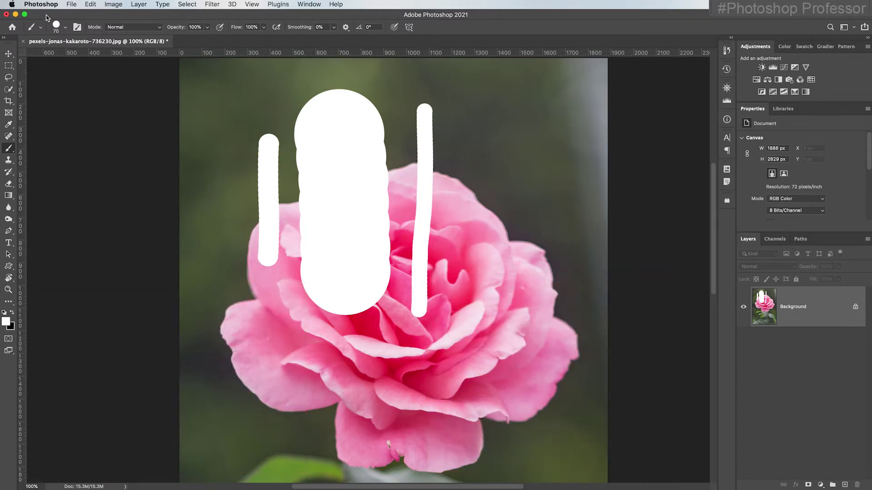
{"action": "left_click", "coordinate": [70, 4]}
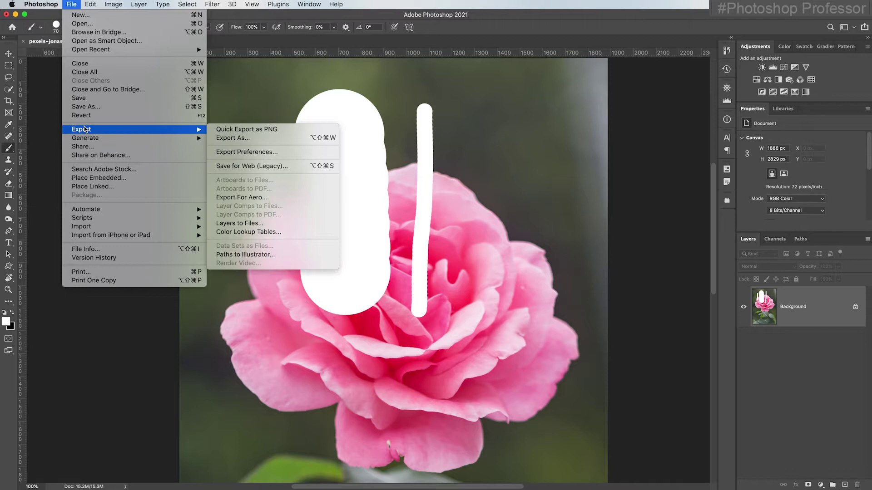
{"action": "left_click", "coordinate": [131, 119]}
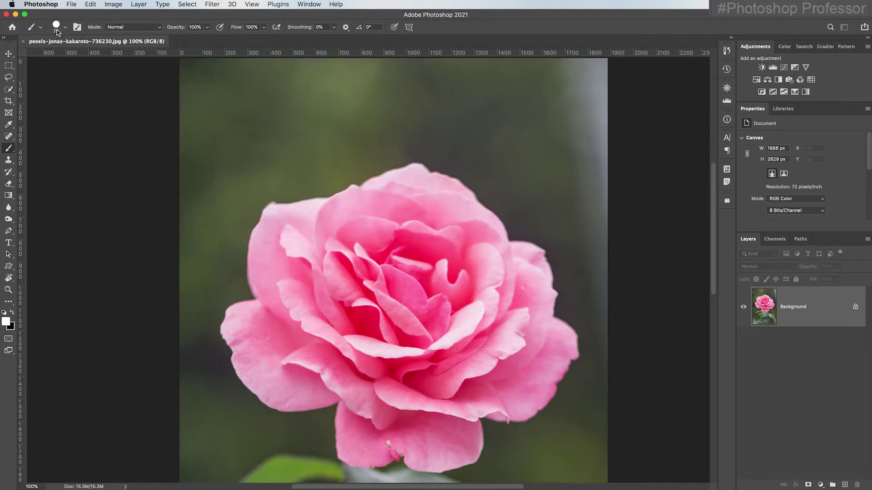
Paint a hard white vertical test stroke down the photo's left side beside the rose
{"action": "left_click", "coordinate": [65, 29]}
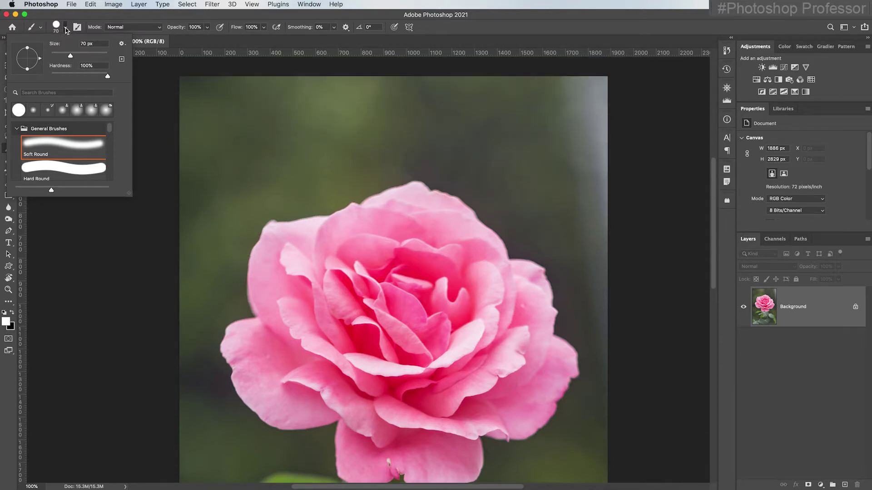
{"action": "left_click", "coordinate": [177, 28]}
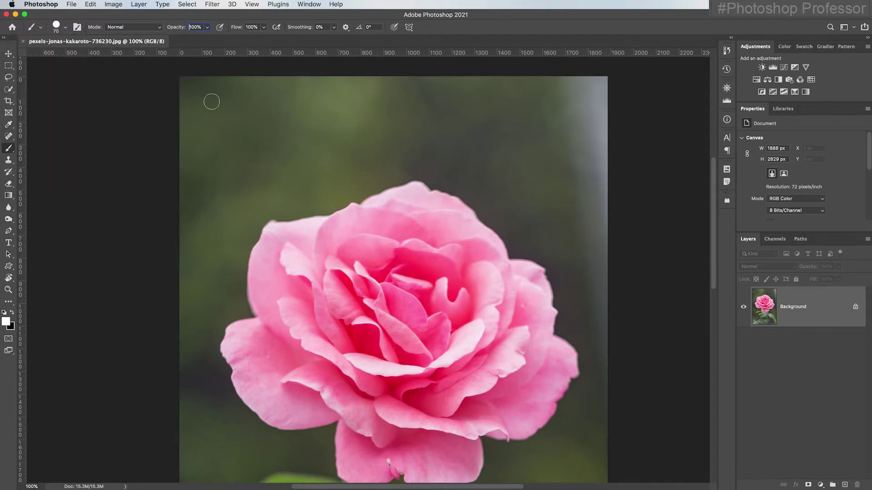
{"action": "left_click_drag", "start_coordinate": [209, 88], "coordinate": [203, 301]}
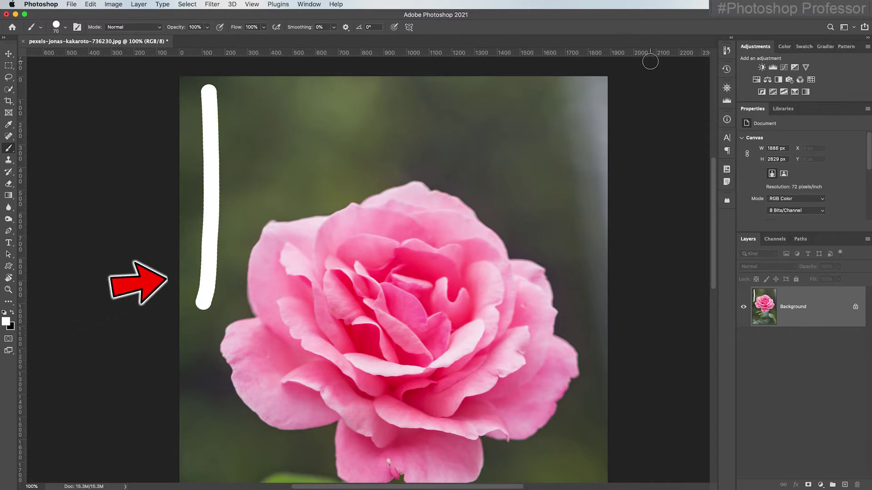
Set the foreground colour to blue from the Swatches panel, after trying red and yellow
{"action": "left_click", "coordinate": [782, 48]}
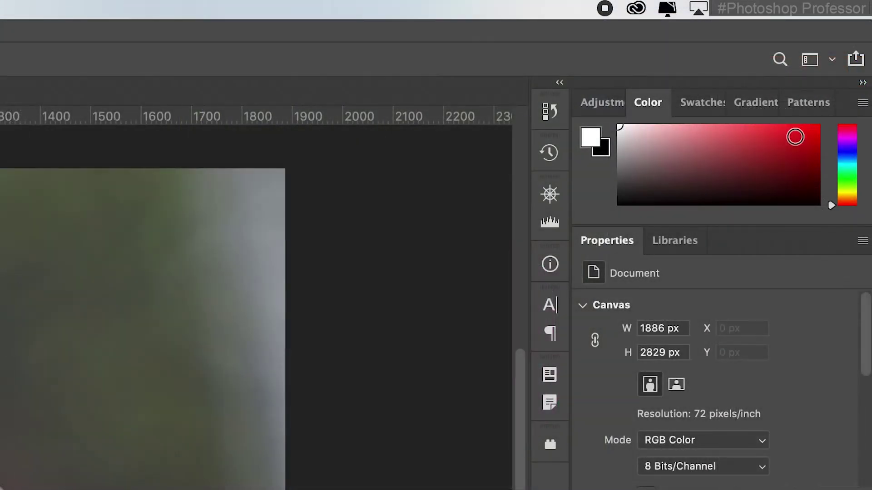
{"action": "left_click", "coordinate": [835, 62]}
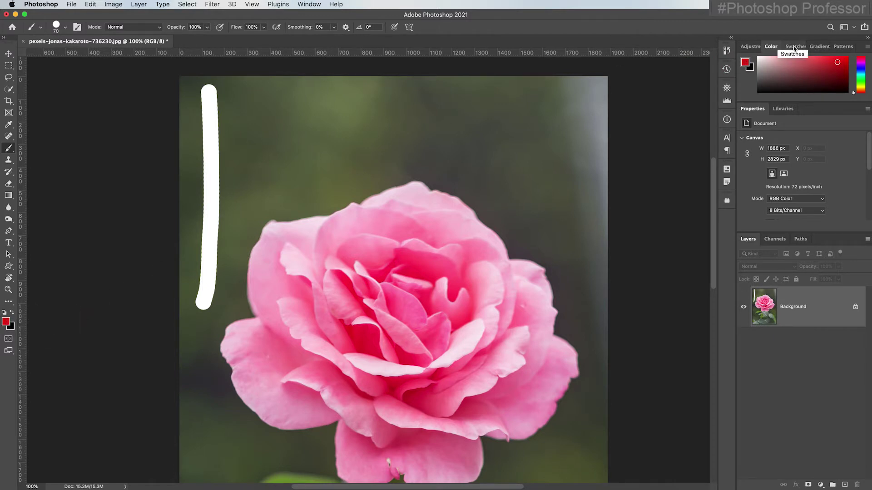
{"action": "left_click", "coordinate": [793, 47]}
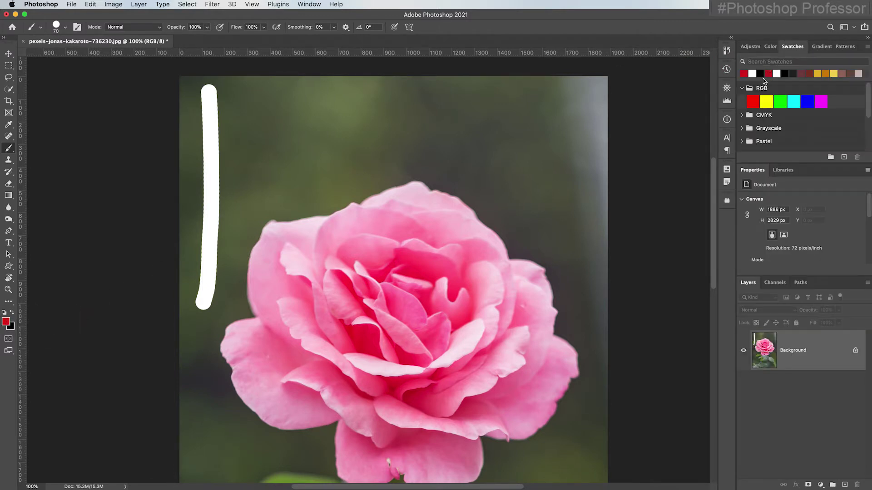
{"action": "left_click", "coordinate": [767, 102]}
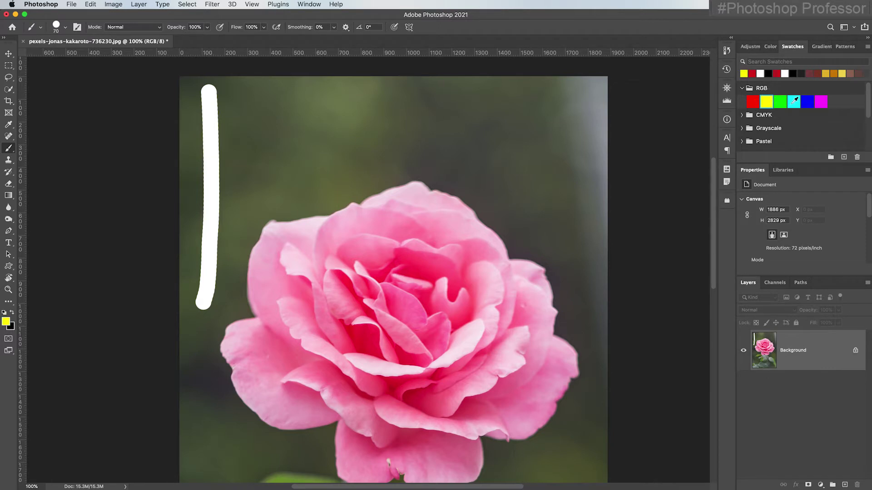
{"action": "left_click", "coordinate": [814, 100]}
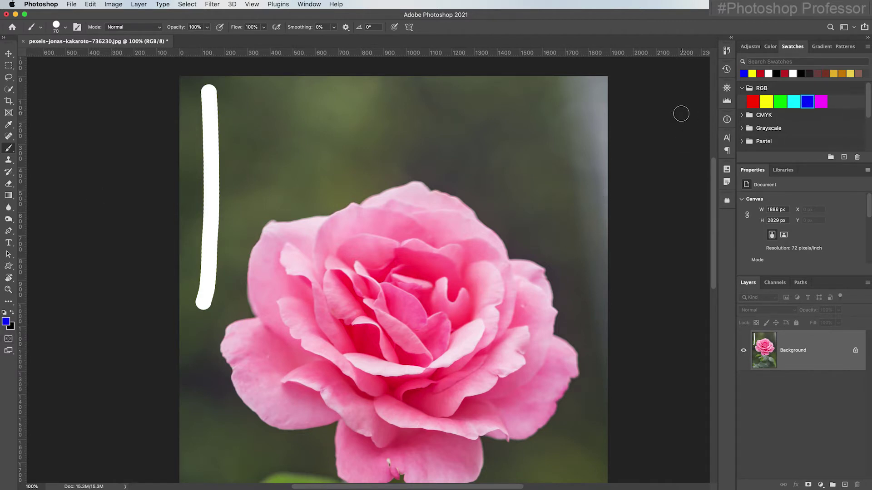
{"action": "left_click", "coordinate": [304, 5]}
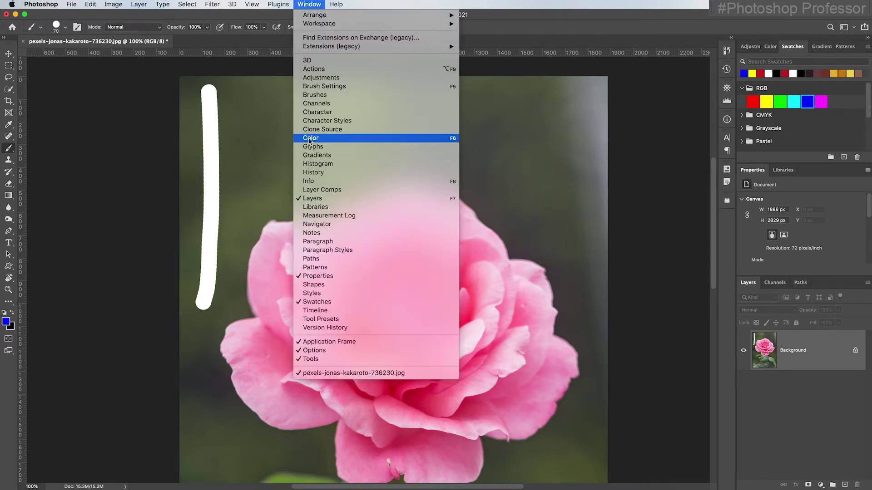
{"action": "left_click", "coordinate": [521, 36]}
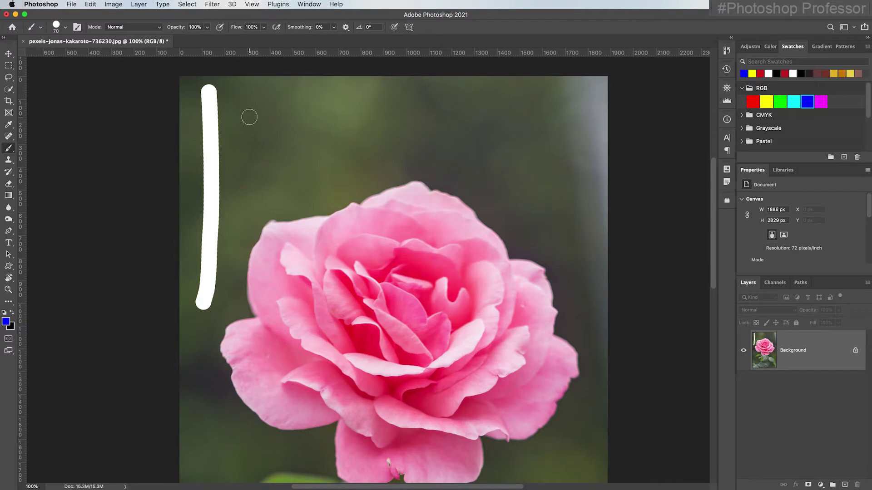
Paint two blue vertical strokes and a blue blotch on the lower-left petals; lower opacity to 46%
{"action": "left_click_drag", "start_coordinate": [248, 108], "coordinate": [239, 233]}
{"action": "left_click_drag", "start_coordinate": [286, 108], "coordinate": [274, 201]}
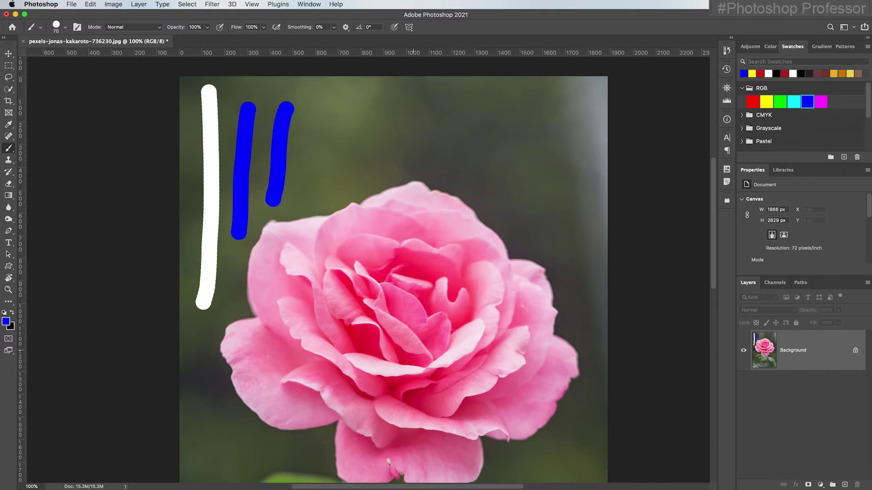
{"action": "mouse_move", "coordinate": [263, 324]}
{"action": "left_mouse_down"}
{"action": "mouse_move", "coordinate": [230, 342]}
{"action": "mouse_move", "coordinate": [244, 390]}
{"action": "mouse_move", "coordinate": [238, 338]}
{"action": "mouse_move", "coordinate": [282, 350]}
{"action": "mouse_move", "coordinate": [278, 315]}
{"action": "mouse_move", "coordinate": [295, 345]}
{"action": "mouse_move", "coordinate": [278, 296]}
{"action": "mouse_move", "coordinate": [296, 339]}
{"action": "mouse_move", "coordinate": [297, 304]}
{"action": "mouse_move", "coordinate": [313, 339]}
{"action": "mouse_move", "coordinate": [306, 330]}
{"action": "mouse_move", "coordinate": [307, 346]}
{"action": "mouse_move", "coordinate": [325, 364]}
{"action": "left_mouse_up"}
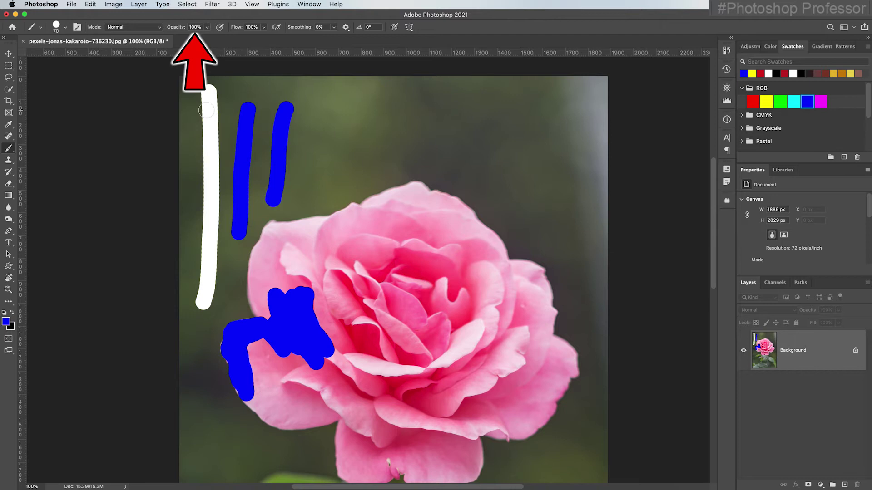
{"action": "mouse_move", "coordinate": [181, 27]}
{"action": "left_mouse_down"}
{"action": "mouse_move", "coordinate": [155, 28]}
{"action": "mouse_move", "coordinate": [198, 28]}
{"action": "left_mouse_up"}
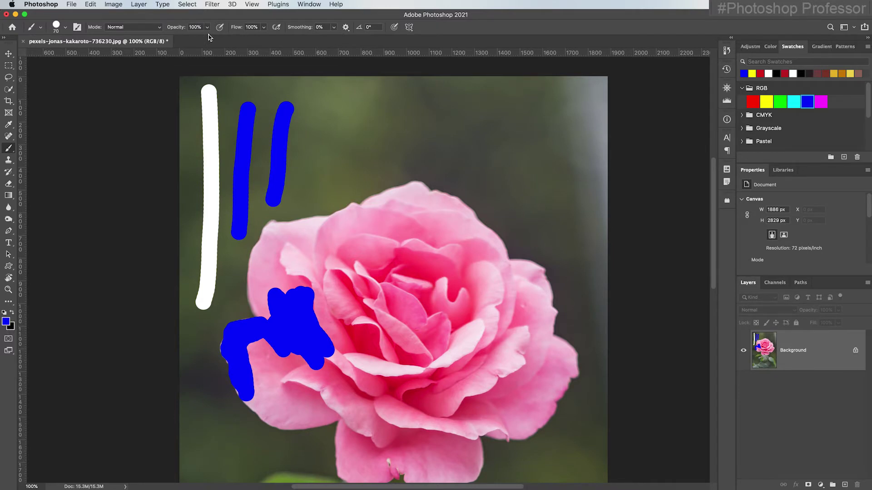
Paint a translucent blue stroke across the rose's centre at reduced opacity, then restore 100%
{"action": "left_click", "coordinate": [207, 27]}
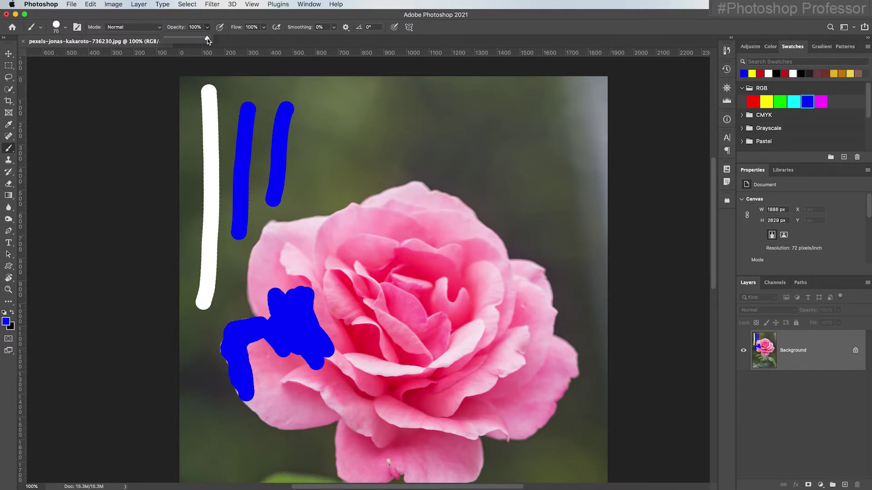
{"action": "left_click", "coordinate": [236, 41]}
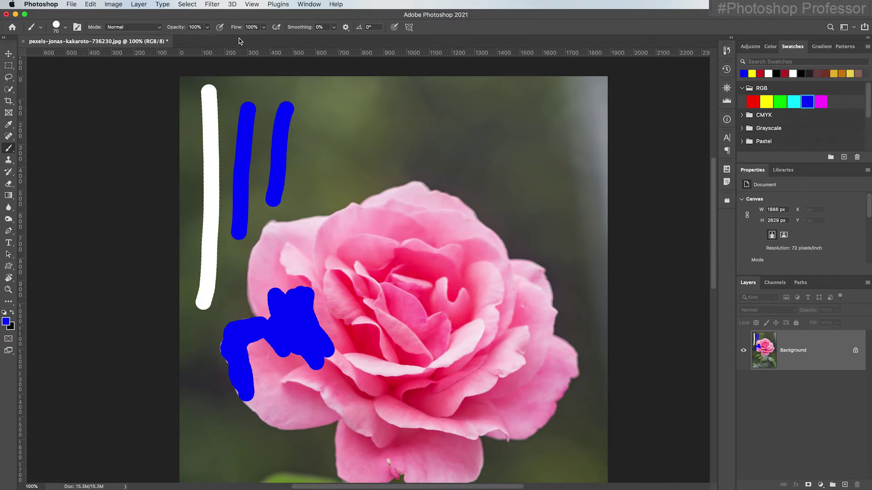
{"action": "mouse_move", "coordinate": [177, 28]}
{"action": "left_mouse_down"}
{"action": "mouse_move", "coordinate": [145, 27]}
{"action": "mouse_move", "coordinate": [207, 27]}
{"action": "mouse_move", "coordinate": [175, 31]}
{"action": "mouse_move", "coordinate": [185, 30]}
{"action": "left_mouse_up"}
{"action": "mouse_move", "coordinate": [365, 229]}
{"action": "left_mouse_down"}
{"action": "mouse_move", "coordinate": [332, 309]}
{"action": "mouse_move", "coordinate": [337, 320]}
{"action": "mouse_move", "coordinate": [363, 236]}
{"action": "mouse_move", "coordinate": [400, 256]}
{"action": "mouse_move", "coordinate": [350, 294]}
{"action": "mouse_move", "coordinate": [374, 291]}
{"action": "mouse_move", "coordinate": [386, 312]}
{"action": "mouse_move", "coordinate": [321, 317]}
{"action": "mouse_move", "coordinate": [354, 351]}
{"action": "mouse_move", "coordinate": [327, 311]}
{"action": "mouse_move", "coordinate": [376, 209]}
{"action": "mouse_move", "coordinate": [292, 277]}
{"action": "mouse_move", "coordinate": [335, 230]}
{"action": "mouse_move", "coordinate": [404, 259]}
{"action": "mouse_move", "coordinate": [438, 258]}
{"action": "left_mouse_up"}
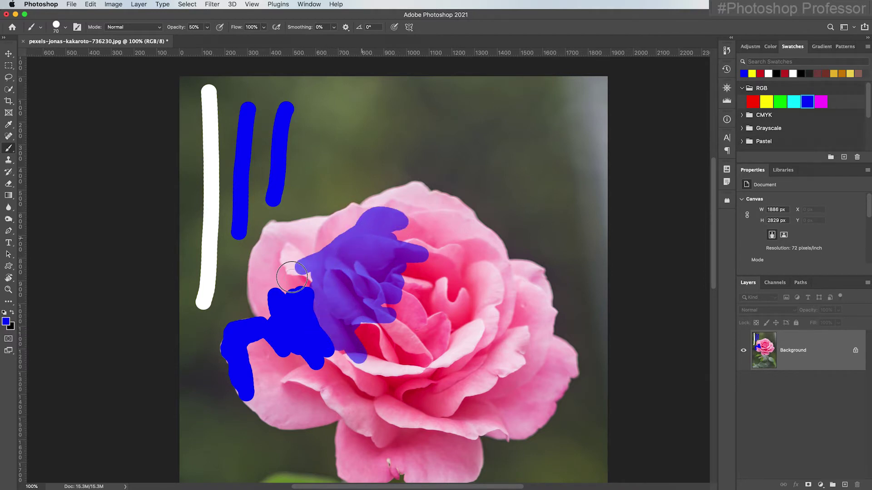
{"action": "scroll", "coordinate": [438, 258], "scroll_direction": "right", "scroll_amount": 1}
{"action": "key", "text": "0"}
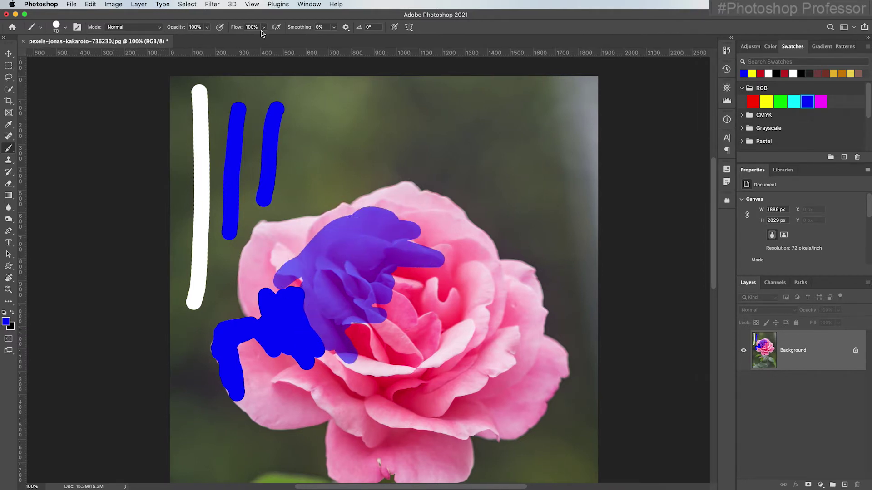
{"action": "scroll", "coordinate": [181, 41], "scroll_direction": "left", "scroll_amount": 3}
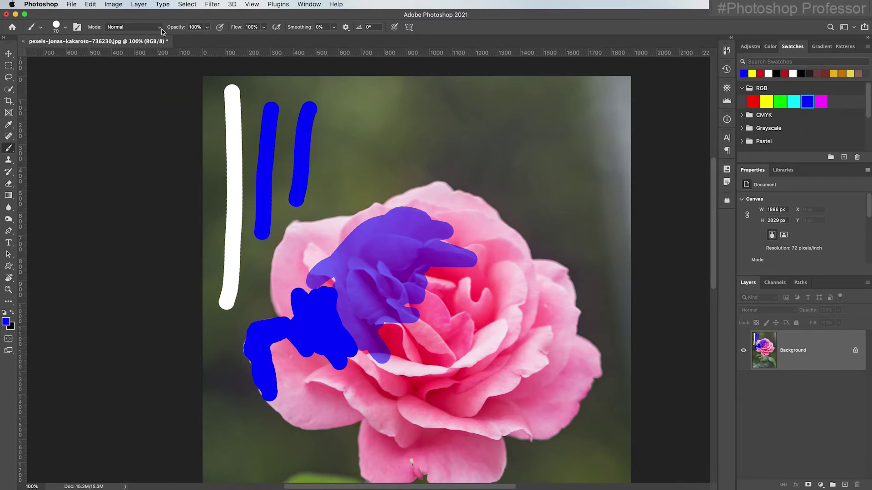
Choose Color from the Brush options bar's Mode dropdown
{"action": "left_click", "coordinate": [160, 30]}
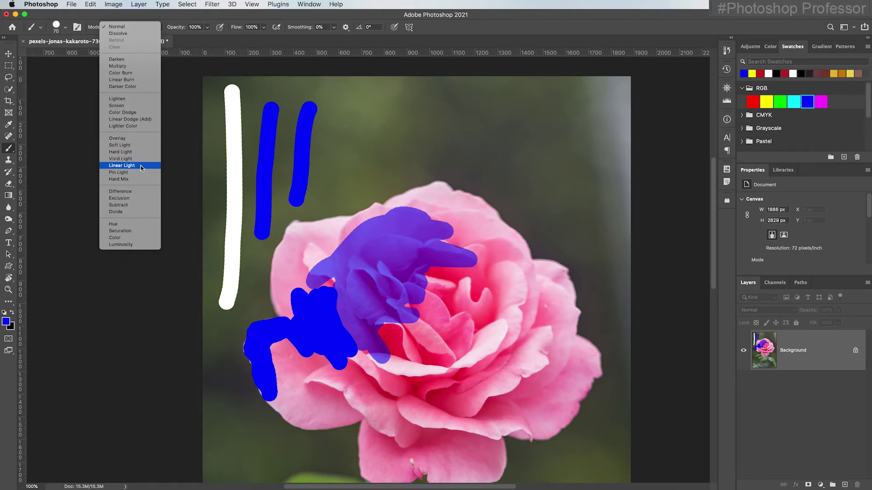
{"action": "left_click", "coordinate": [138, 238]}
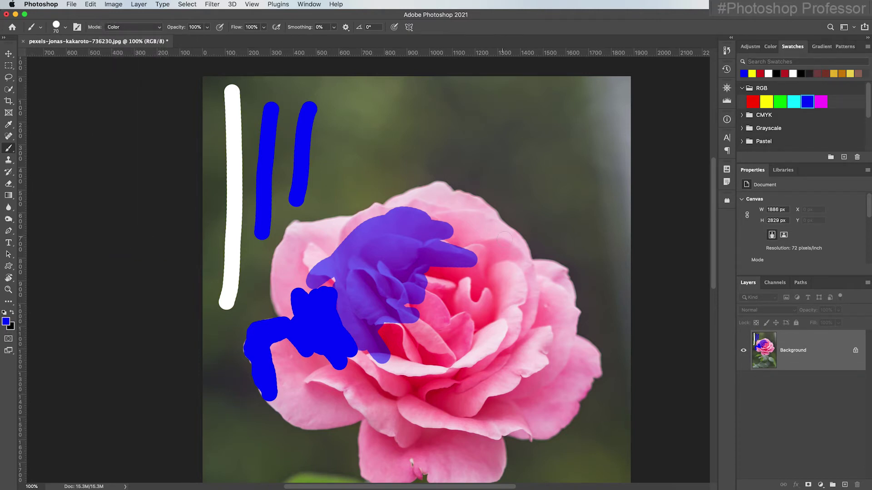
Paint Color-mode blue strokes over the rose's centre, right, upper-right and lower-left petals
{"action": "mouse_move", "coordinate": [491, 312]}
{"action": "left_mouse_down"}
{"action": "mouse_move", "coordinate": [474, 290]}
{"action": "mouse_move", "coordinate": [443, 318]}
{"action": "mouse_move", "coordinate": [442, 329]}
{"action": "mouse_move", "coordinate": [456, 308]}
{"action": "mouse_move", "coordinate": [475, 307]}
{"action": "mouse_move", "coordinate": [423, 380]}
{"action": "mouse_move", "coordinate": [476, 314]}
{"action": "mouse_move", "coordinate": [439, 383]}
{"action": "mouse_move", "coordinate": [500, 315]}
{"action": "mouse_move", "coordinate": [451, 368]}
{"action": "mouse_move", "coordinate": [480, 328]}
{"action": "mouse_move", "coordinate": [505, 338]}
{"action": "mouse_move", "coordinate": [493, 376]}
{"action": "mouse_move", "coordinate": [456, 395]}
{"action": "mouse_move", "coordinate": [441, 377]}
{"action": "mouse_move", "coordinate": [416, 380]}
{"action": "mouse_move", "coordinate": [430, 364]}
{"action": "mouse_move", "coordinate": [419, 358]}
{"action": "mouse_move", "coordinate": [422, 342]}
{"action": "mouse_move", "coordinate": [402, 366]}
{"action": "mouse_move", "coordinate": [416, 397]}
{"action": "mouse_move", "coordinate": [435, 403]}
{"action": "mouse_move", "coordinate": [408, 396]}
{"action": "mouse_move", "coordinate": [412, 376]}
{"action": "mouse_move", "coordinate": [437, 383]}
{"action": "mouse_move", "coordinate": [450, 406]}
{"action": "left_mouse_up"}
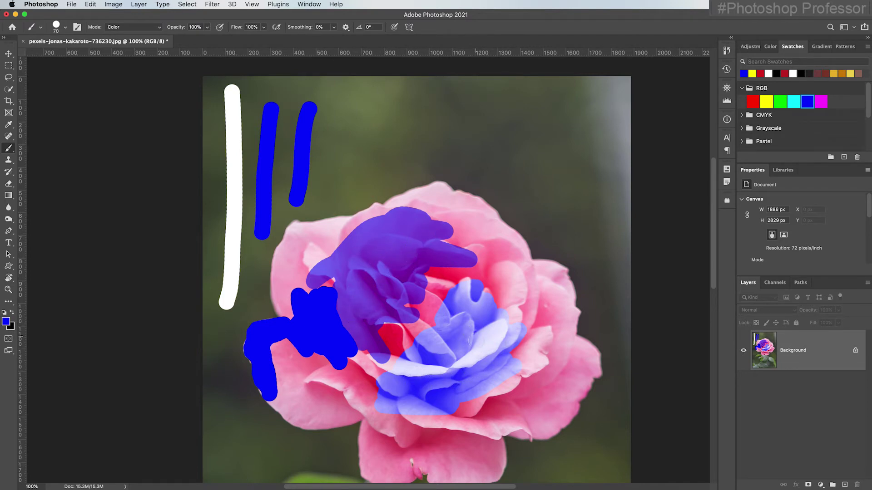
{"action": "mouse_move", "coordinate": [447, 397]}
{"action": "left_mouse_down"}
{"action": "mouse_move", "coordinate": [492, 381]}
{"action": "mouse_move", "coordinate": [539, 373]}
{"action": "mouse_move", "coordinate": [536, 381]}
{"action": "mouse_move", "coordinate": [529, 362]}
{"action": "left_mouse_up"}
{"action": "mouse_move", "coordinate": [513, 289]}
{"action": "left_mouse_down"}
{"action": "mouse_move", "coordinate": [525, 329]}
{"action": "mouse_move", "coordinate": [502, 362]}
{"action": "mouse_move", "coordinate": [529, 311]}
{"action": "left_mouse_up"}
{"action": "mouse_move", "coordinate": [492, 218]}
{"action": "left_mouse_down"}
{"action": "mouse_move", "coordinate": [522, 245]}
{"action": "mouse_move", "coordinate": [460, 197]}
{"action": "mouse_move", "coordinate": [412, 193]}
{"action": "mouse_move", "coordinate": [385, 217]}
{"action": "left_mouse_up"}
{"action": "mouse_move", "coordinate": [312, 369]}
{"action": "left_mouse_down"}
{"action": "mouse_move", "coordinate": [337, 395]}
{"action": "mouse_move", "coordinate": [331, 384]}
{"action": "mouse_move", "coordinate": [418, 383]}
{"action": "left_mouse_up"}
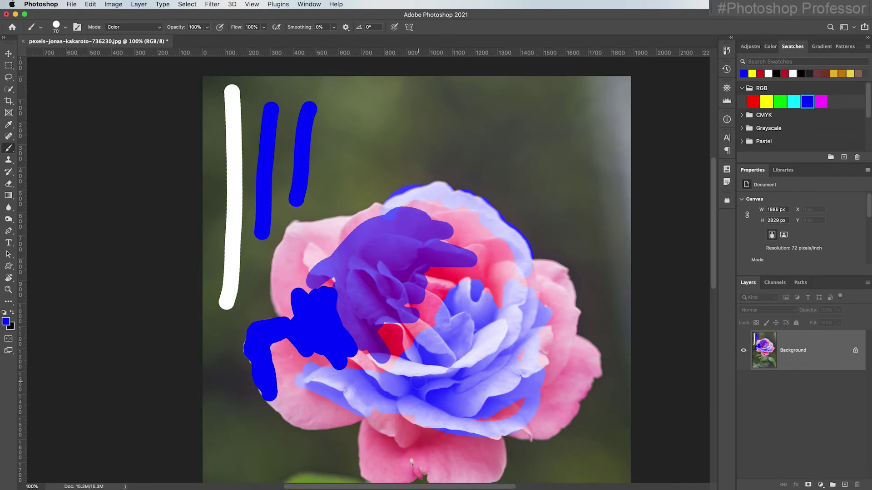
Revert the image to the original unpainted pink rose and pan up to show it
{"action": "left_click", "coordinate": [73, 4]}
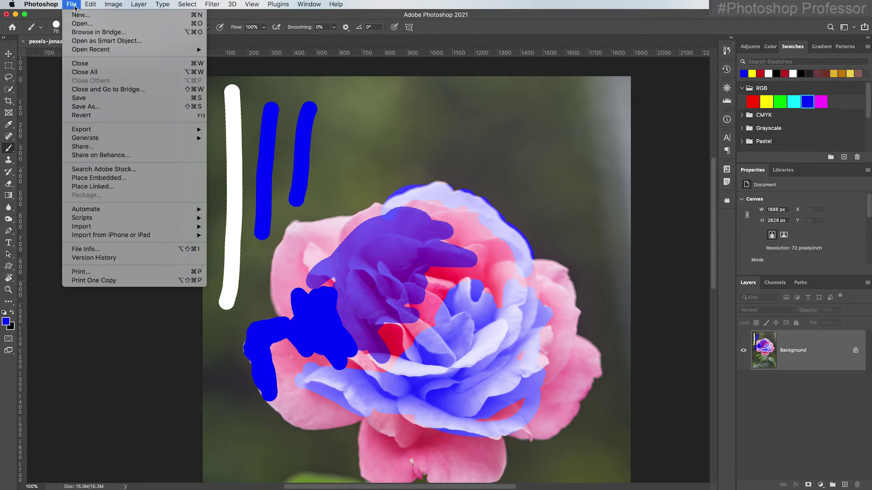
{"action": "left_click", "coordinate": [116, 115]}
{"action": "key", "text": "space"}
{"action": "left_click_drag", "start_coordinate": [397, 257], "coordinate": [395, 149]}
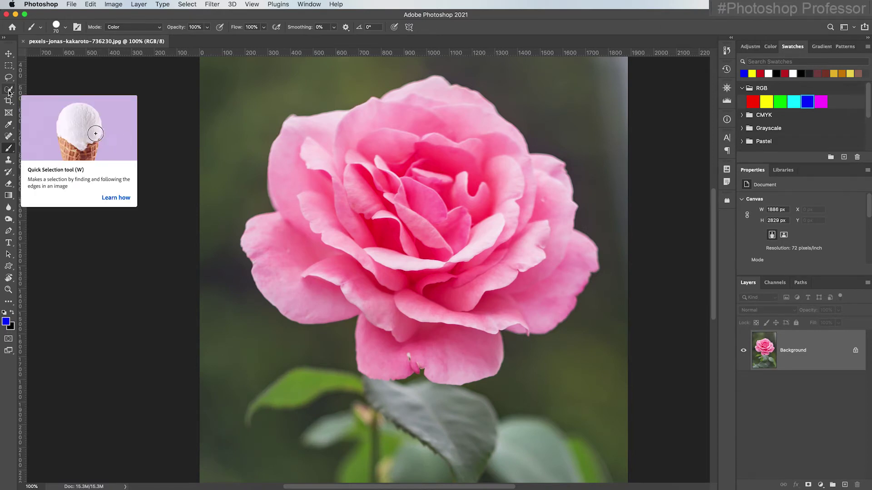
Select the whole rose head with an enlarged Quick Selection brush
{"action": "left_click", "coordinate": [13, 93]}
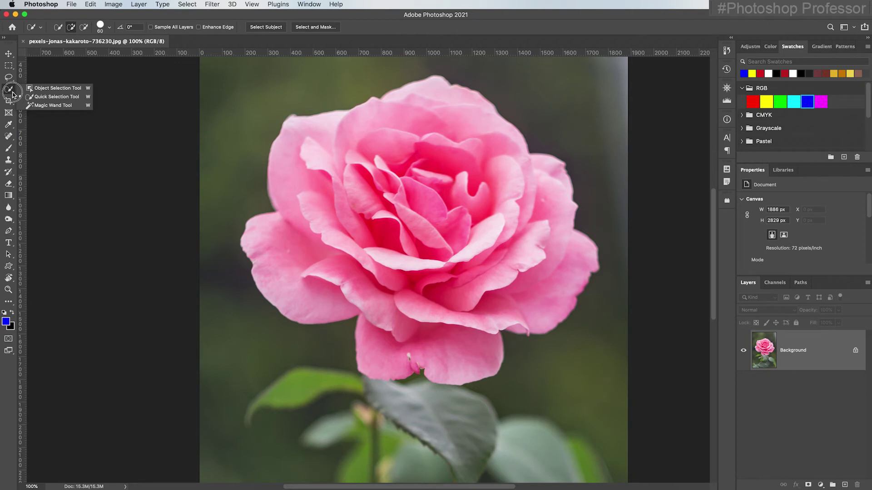
{"action": "left_click_drag", "start_coordinate": [12, 94], "coordinate": [82, 100]}
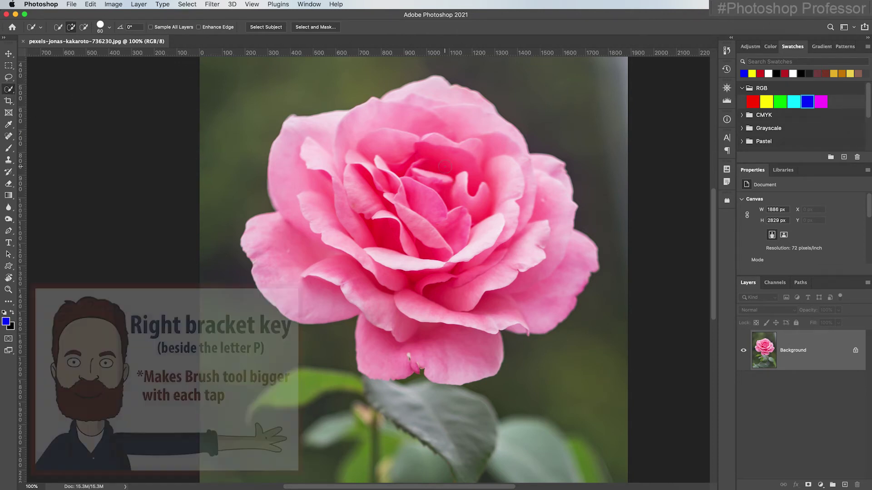
{"action": "key", "text": "bracketright"}
{"action": "key", "text": "bracketright"}
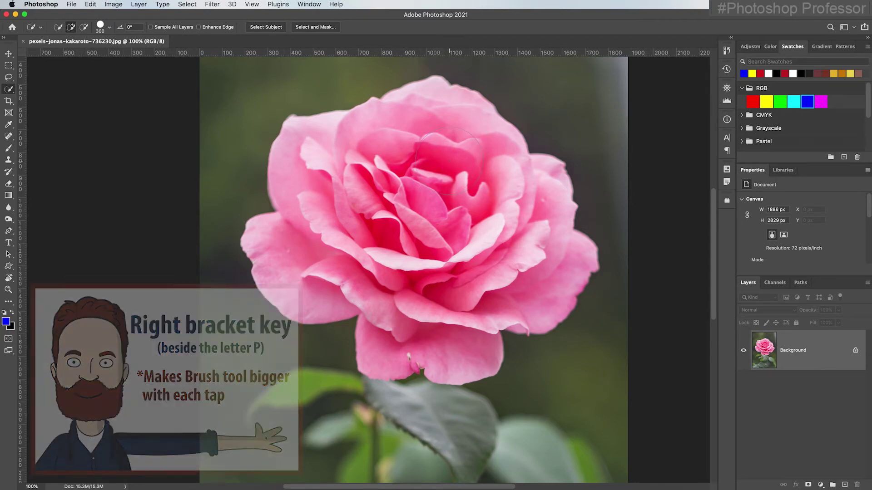
{"action": "left_click_drag", "start_coordinate": [448, 166], "coordinate": [345, 155]}
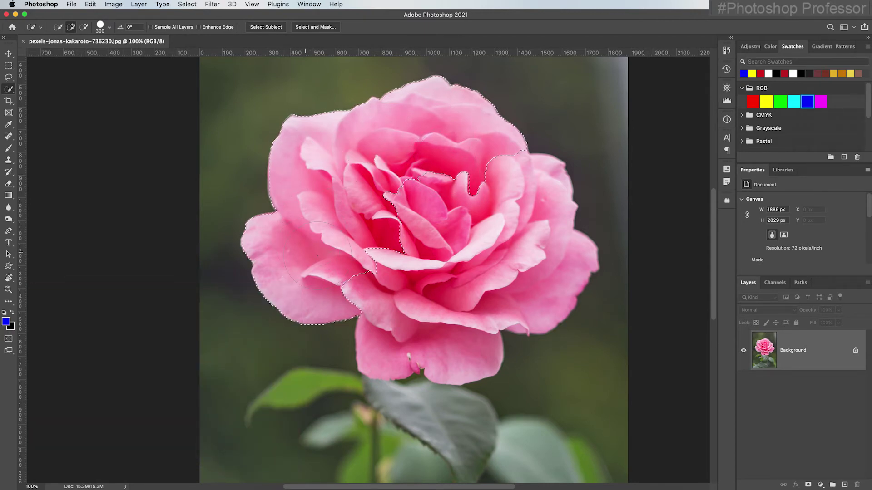
{"action": "left_click_drag", "start_coordinate": [317, 252], "coordinate": [391, 267]}
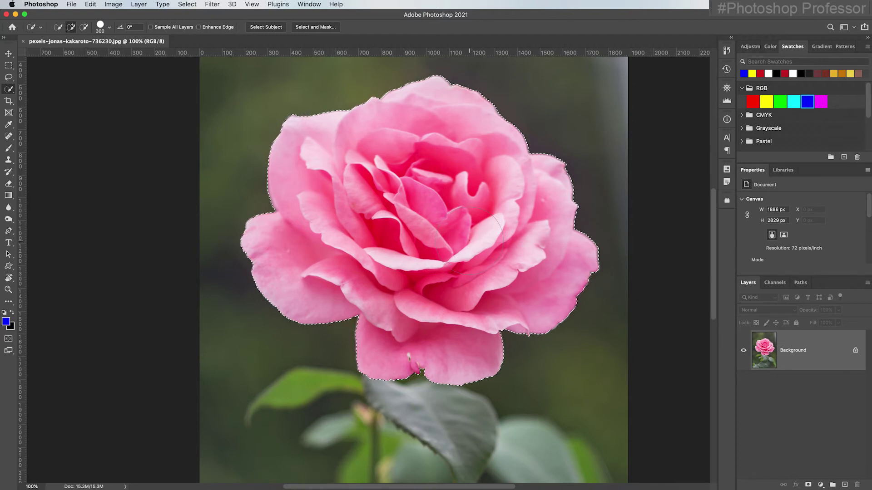
Paint the selected rose yellow using a 1200 px brush
{"action": "left_click", "coordinate": [9, 149]}
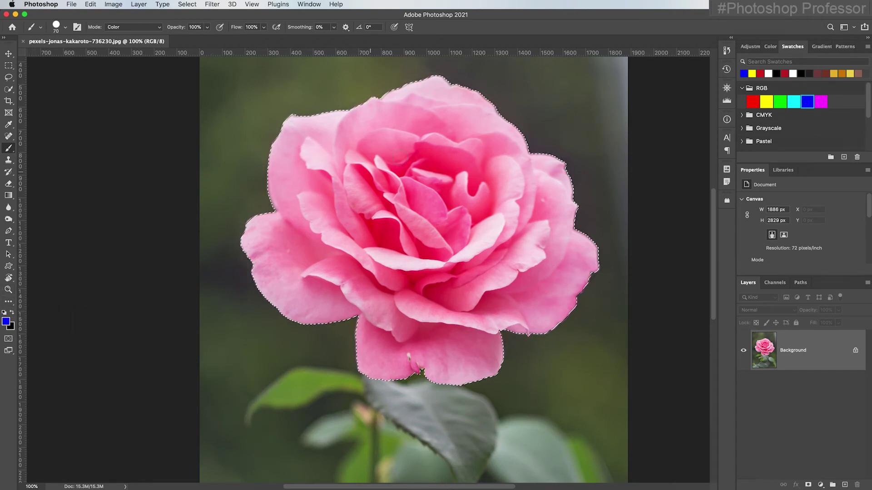
{"action": "left_click", "coordinate": [751, 74]}
{"action": "key", "text": "bracketright"}
{"action": "key", "text": "bracketright"}
{"action": "key", "text": "bracketright"}
{"action": "key", "text": "bracketright"}
{"action": "key", "text": "bracketright"}
{"action": "key", "text": "bracketright"}
{"action": "key", "text": "bracketright"}
{"action": "key", "text": "bracketright"}
{"action": "key", "text": "bracketright"}
{"action": "key", "text": "bracketright"}
{"action": "key", "text": "bracketright"}
{"action": "key", "text": "bracketright"}
{"action": "key", "text": "bracketright"}
{"action": "key", "text": "bracketright"}
{"action": "key", "text": "bracketright"}
{"action": "key", "text": "bracketright"}
{"action": "key", "text": "bracketright"}
{"action": "key", "text": "bracketright"}
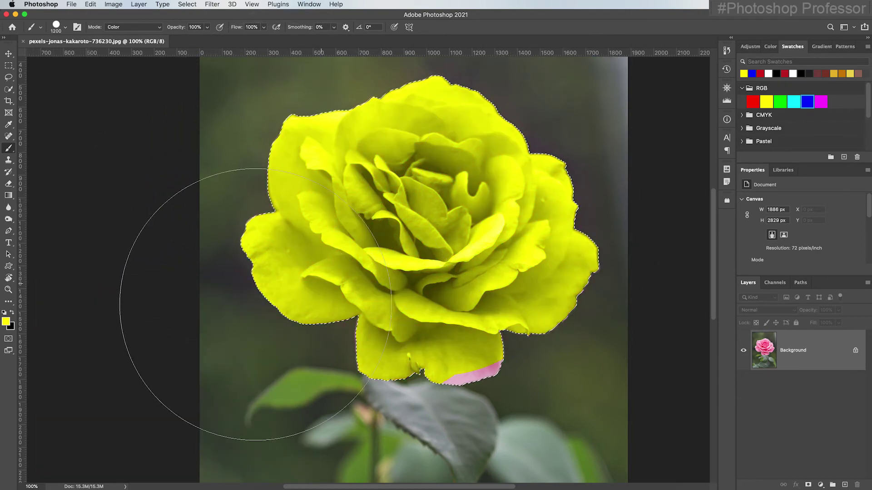
{"action": "left_click_drag", "start_coordinate": [255, 305], "coordinate": [668, 373]}
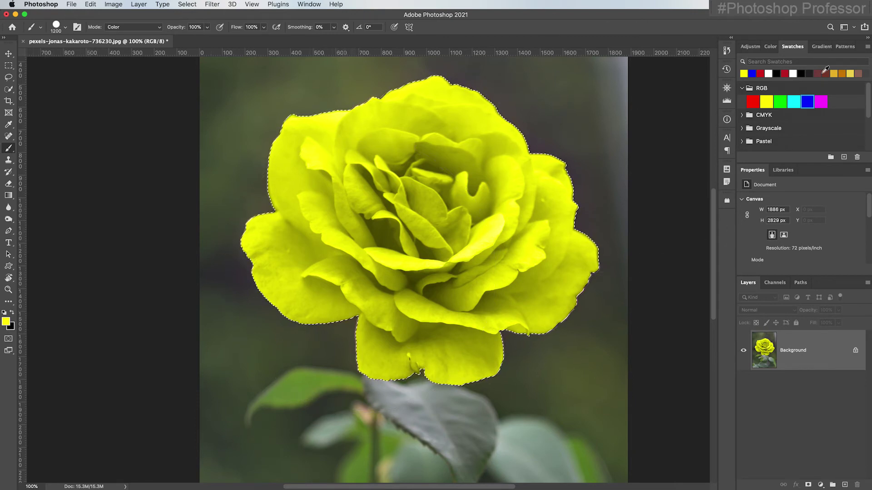
Test cyan and then green paint on the selected rose
{"action": "left_click", "coordinate": [800, 101]}
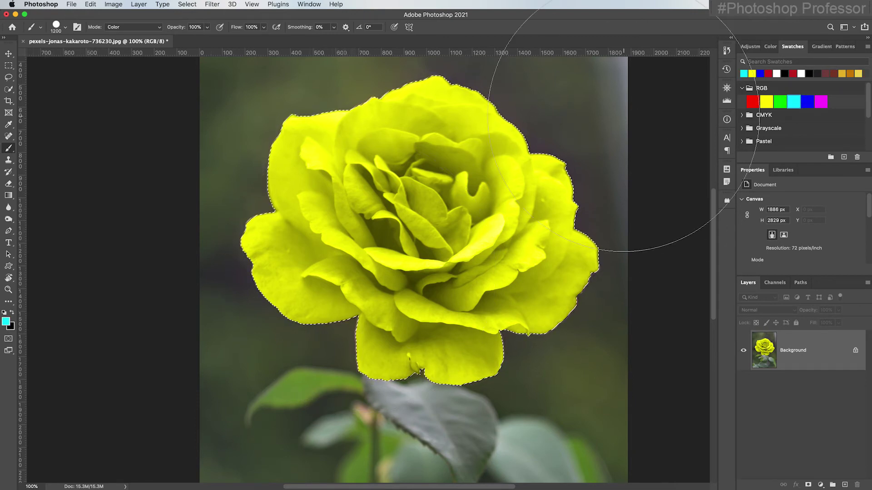
{"action": "mouse_move", "coordinate": [254, 172]}
{"action": "left_mouse_down"}
{"action": "mouse_move", "coordinate": [563, 162]}
{"action": "mouse_move", "coordinate": [490, 292]}
{"action": "mouse_move", "coordinate": [491, 313]}
{"action": "left_mouse_up"}
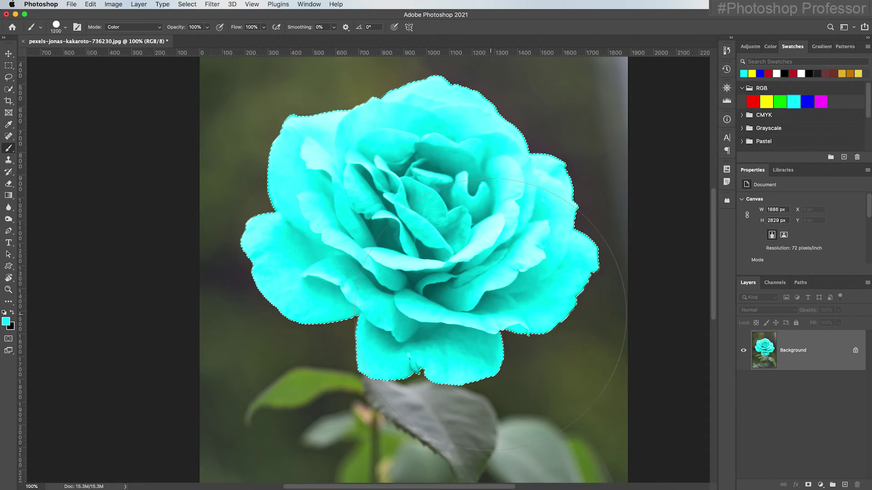
{"action": "left_click", "coordinate": [780, 101]}
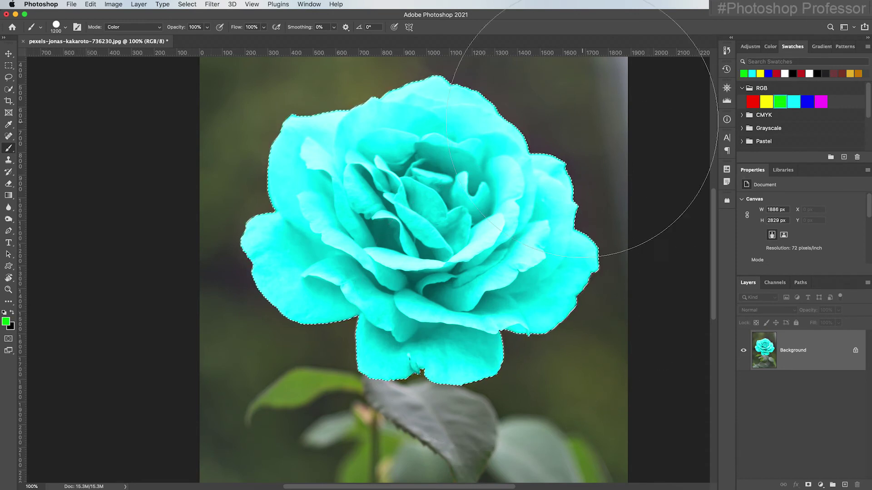
{"action": "mouse_move", "coordinate": [668, 200]}
{"action": "left_mouse_down"}
{"action": "mouse_move", "coordinate": [127, 213]}
{"action": "mouse_move", "coordinate": [380, 340]}
{"action": "left_mouse_up"}
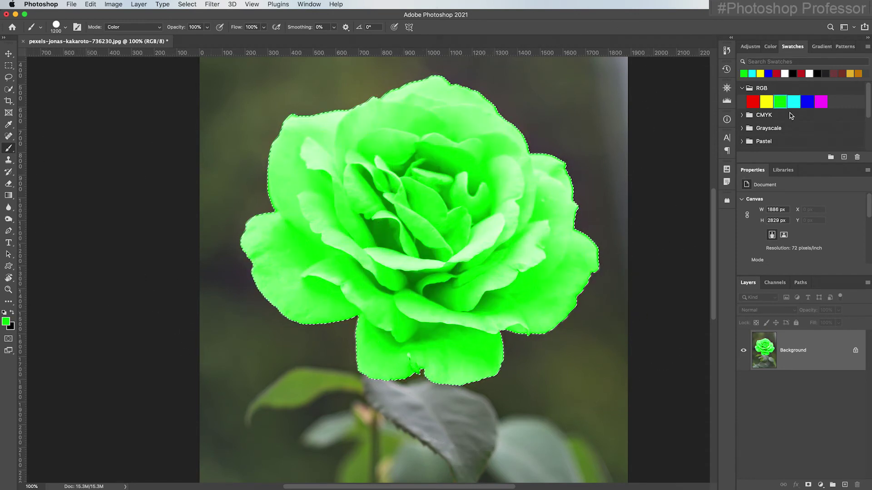
Try red and magenta on the rose, finishing with red
{"action": "left_click", "coordinate": [753, 101]}
{"action": "mouse_move", "coordinate": [642, 116]}
{"action": "left_mouse_down"}
{"action": "mouse_move", "coordinate": [277, 204]}
{"action": "mouse_move", "coordinate": [360, 359]}
{"action": "left_mouse_up"}
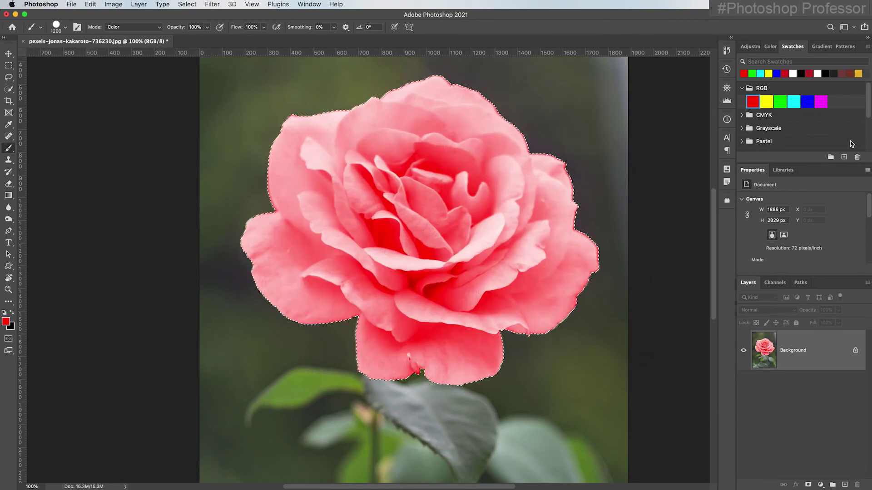
{"action": "left_click", "coordinate": [821, 101]}
{"action": "left_click_drag", "start_coordinate": [336, 80], "coordinate": [504, 174]}
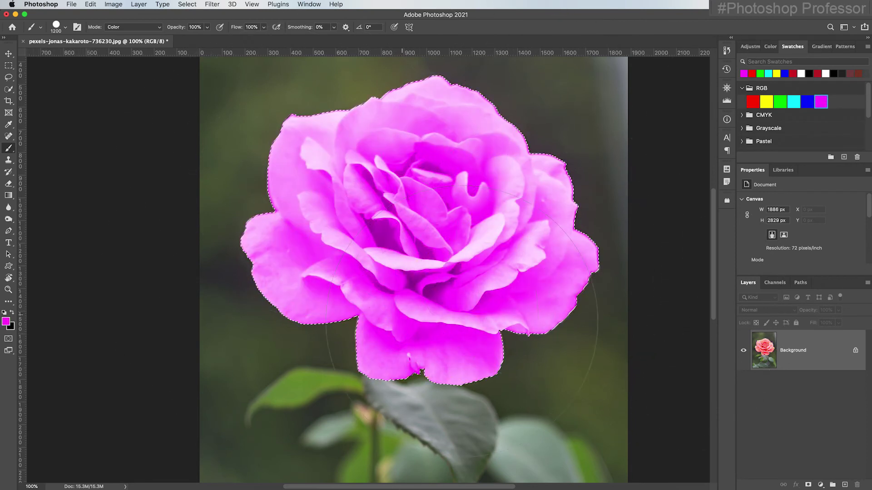
{"action": "left_click", "coordinate": [753, 101]}
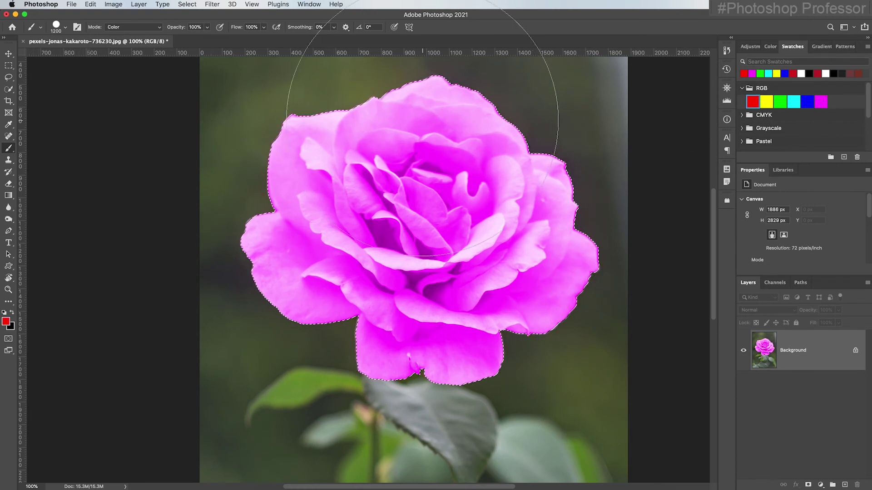
{"action": "mouse_move", "coordinate": [425, 54]}
{"action": "left_mouse_down"}
{"action": "mouse_move", "coordinate": [398, 193]}
{"action": "mouse_move", "coordinate": [436, 296]}
{"action": "mouse_move", "coordinate": [500, 209]}
{"action": "left_mouse_up"}
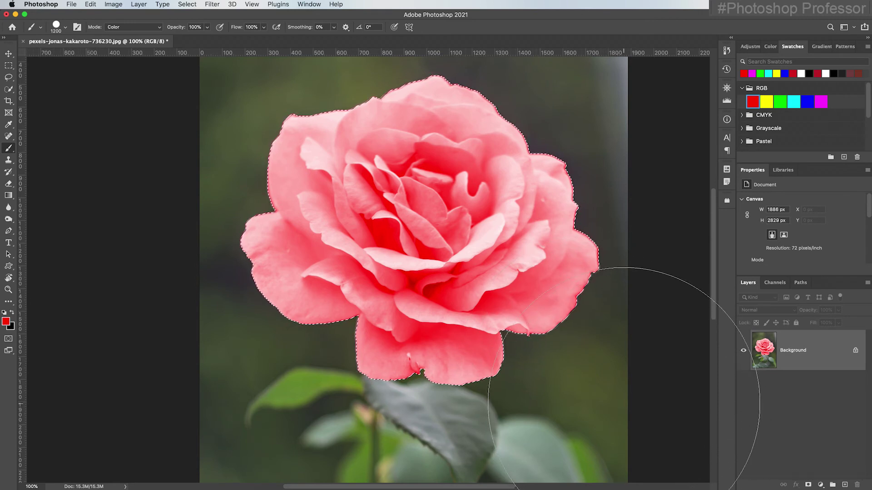
Deselect the red rose with Select > Deselect
{"action": "left_click", "coordinate": [188, 5]}
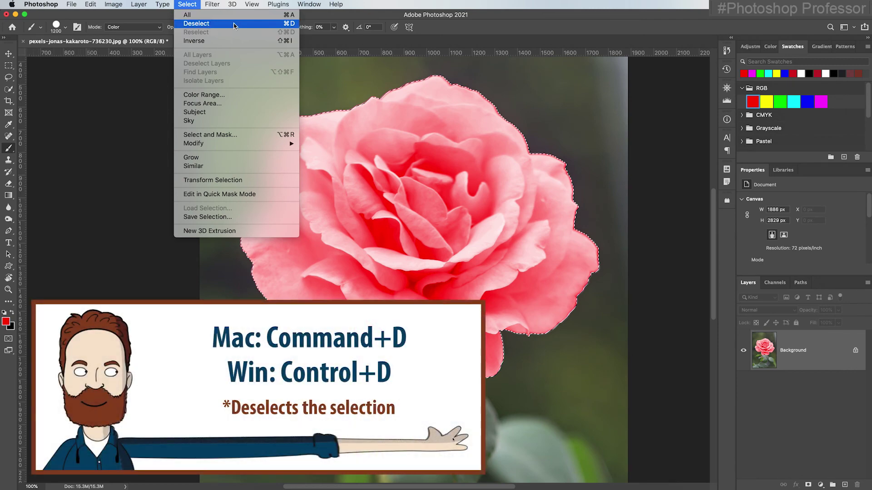
{"action": "left_click", "coordinate": [234, 23]}
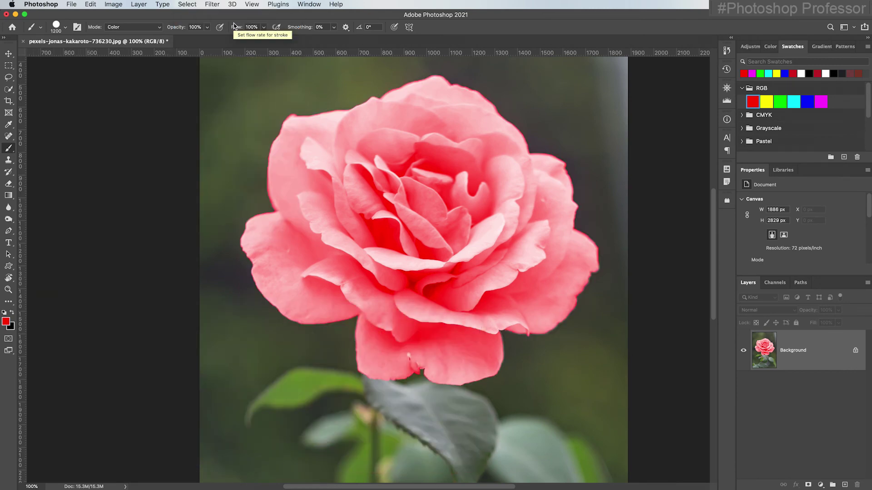